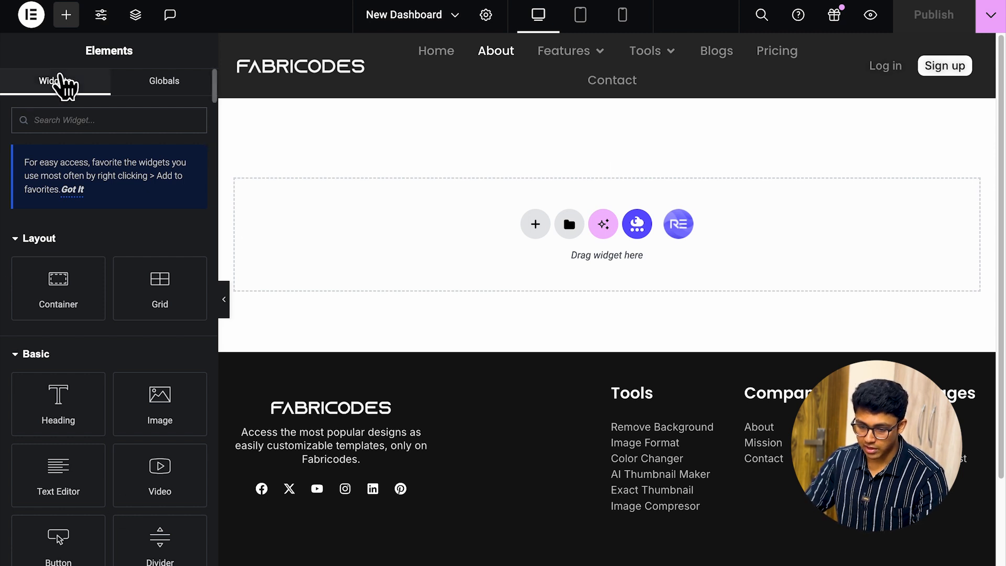
- Look at the Theme Builder's site parts and the page's action history
{"action": "left_click", "coordinate": [30, 15]}
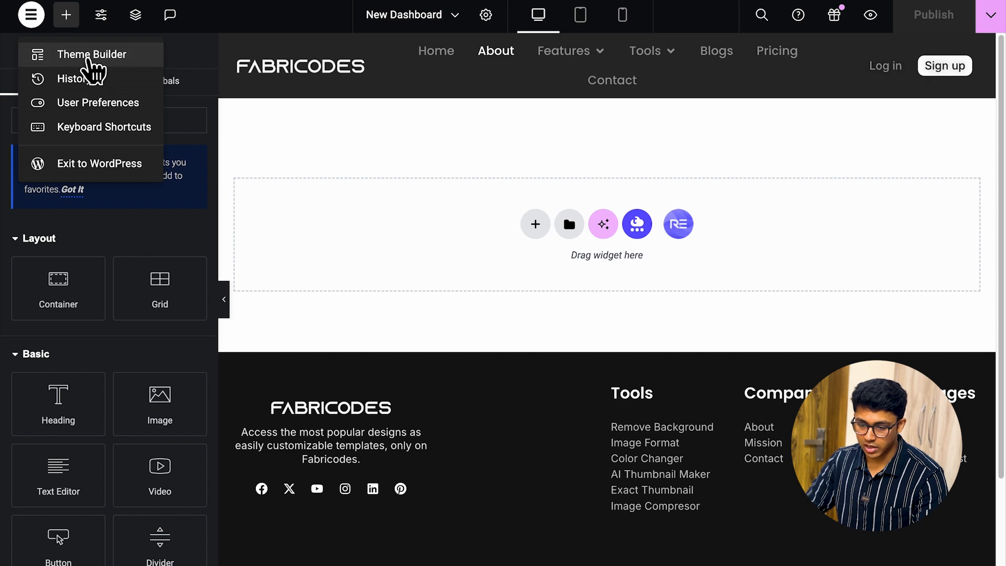
{"action": "left_click", "coordinate": [90, 61]}
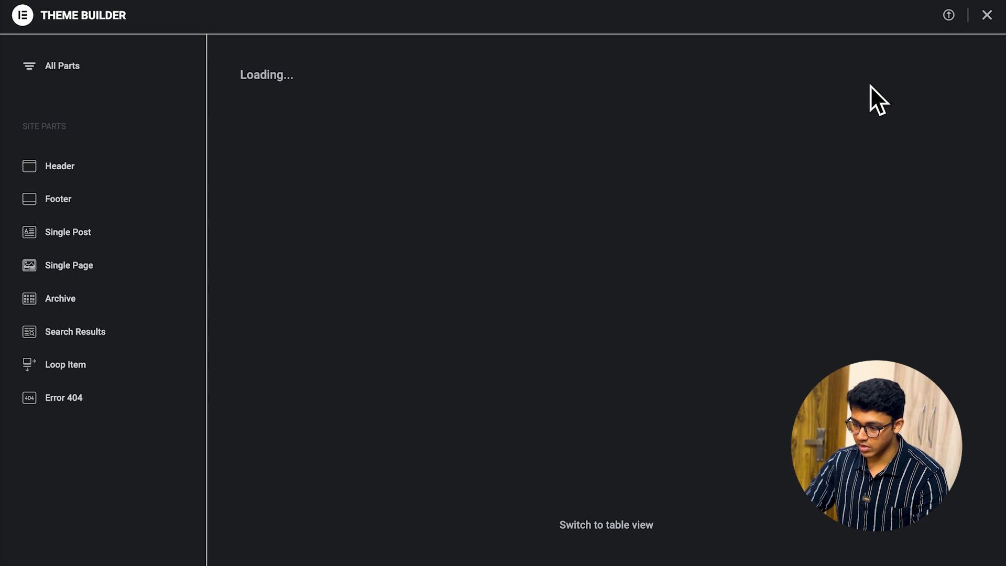
{"action": "left_click", "coordinate": [988, 15]}
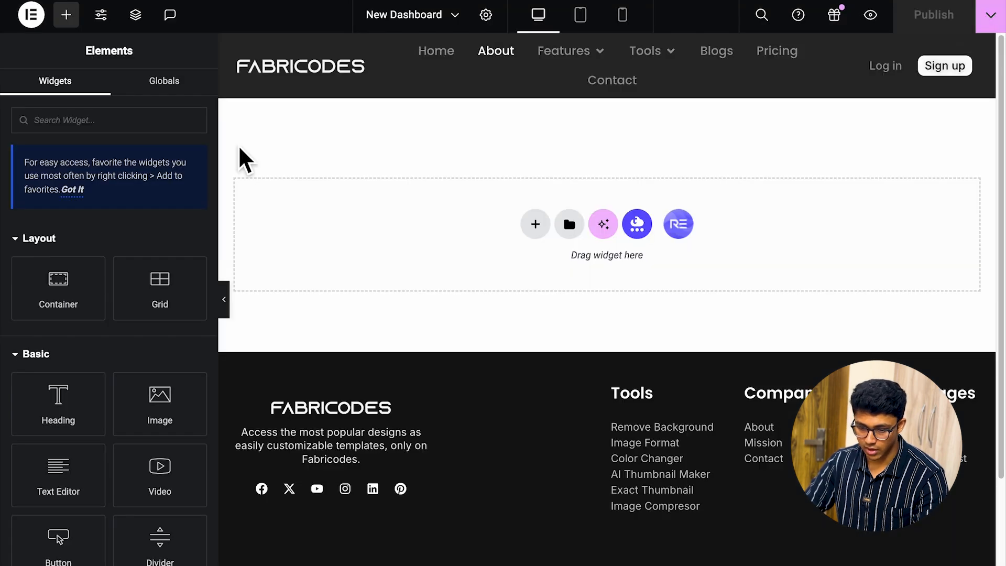
{"action": "left_click", "coordinate": [32, 17]}
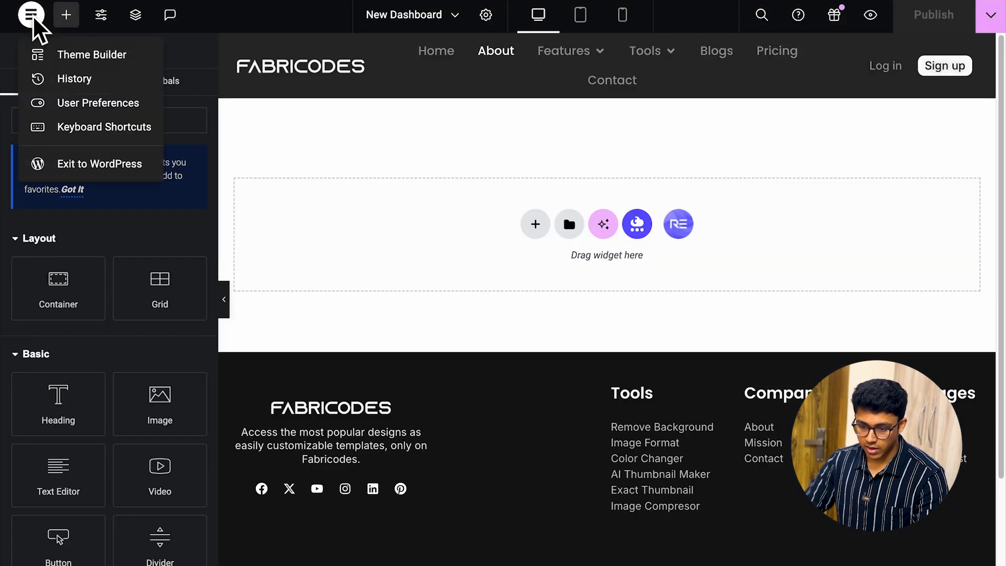
{"action": "left_click", "coordinate": [75, 79]}
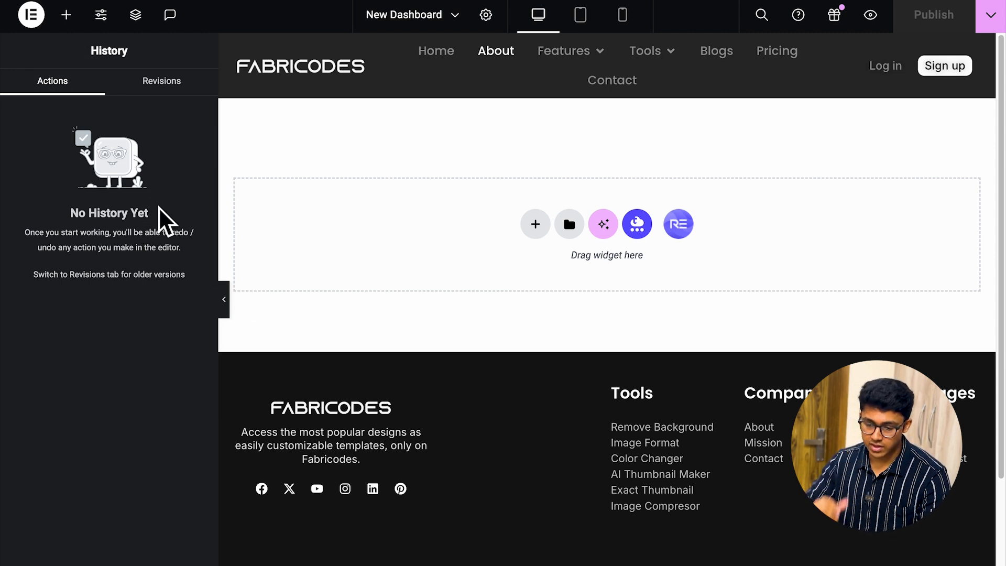
{"action": "left_click", "coordinate": [31, 15]}
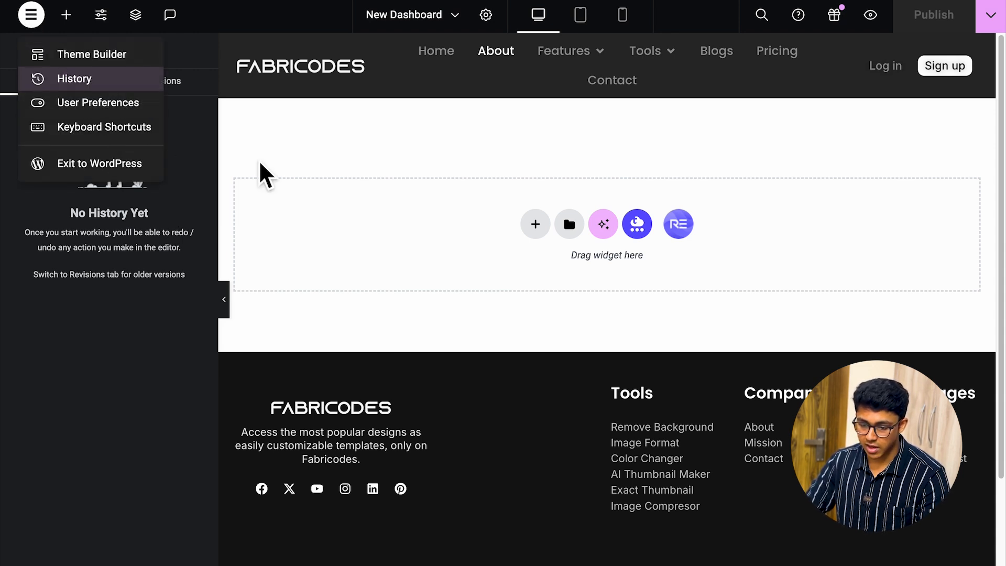
{"action": "left_click", "coordinate": [274, 162]}
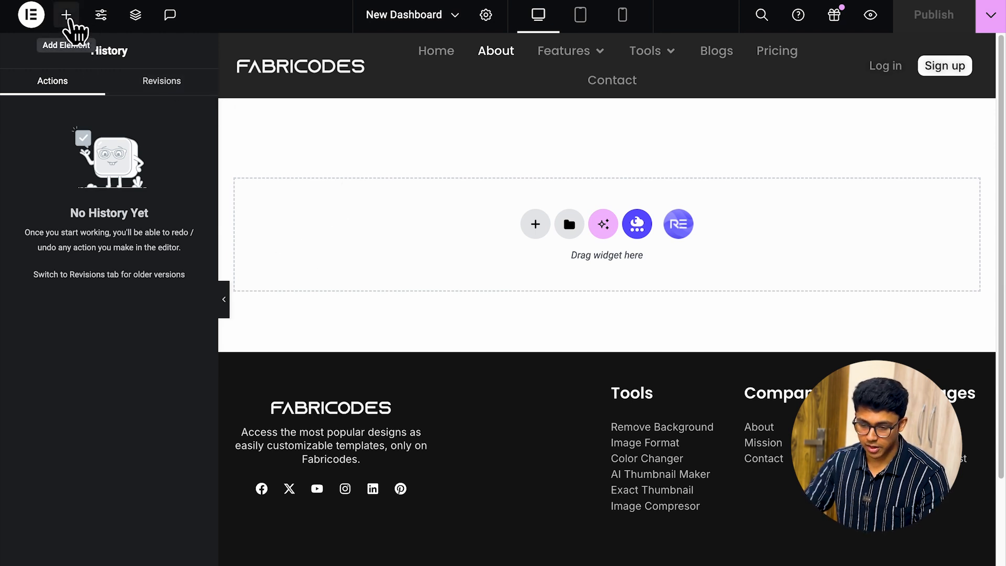
- Look through the available widgets and the saved global widgets
{"action": "left_click", "coordinate": [66, 16]}
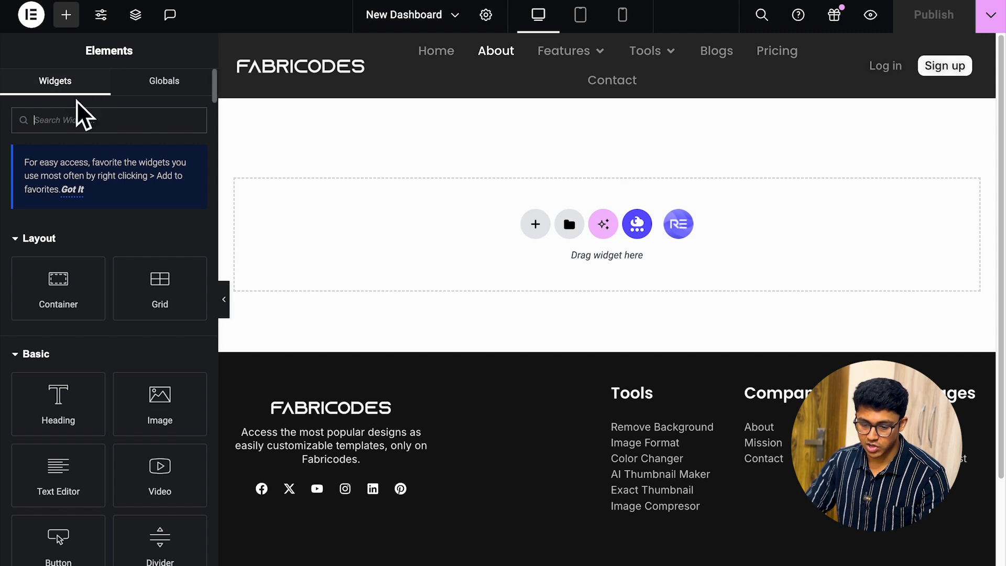
{"action": "scroll", "coordinate": [110, 189], "scroll_direction": "down", "scroll_amount": 1}
{"action": "scroll", "coordinate": [157, 179], "scroll_direction": "up", "scroll_amount": 1}
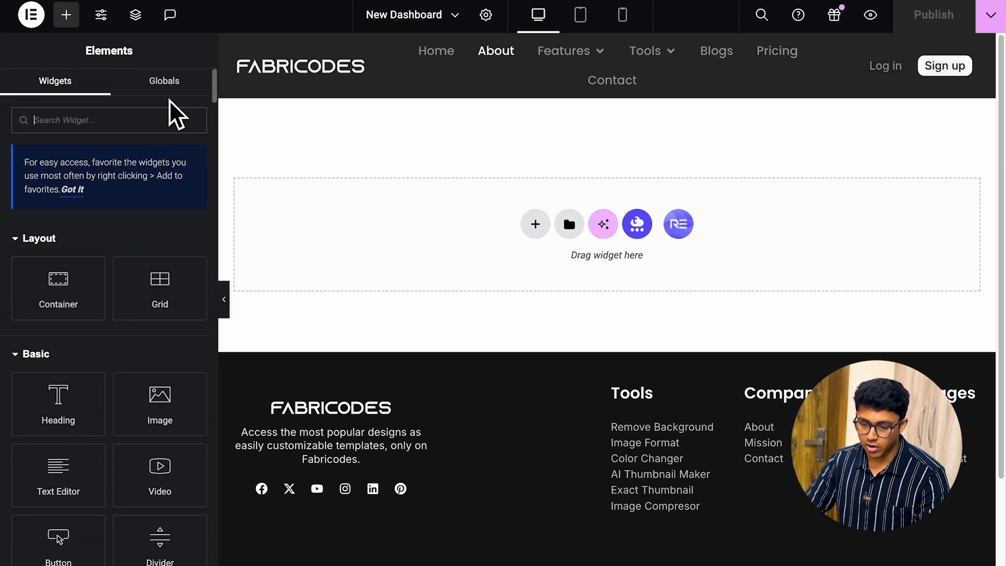
{"action": "left_click", "coordinate": [165, 93]}
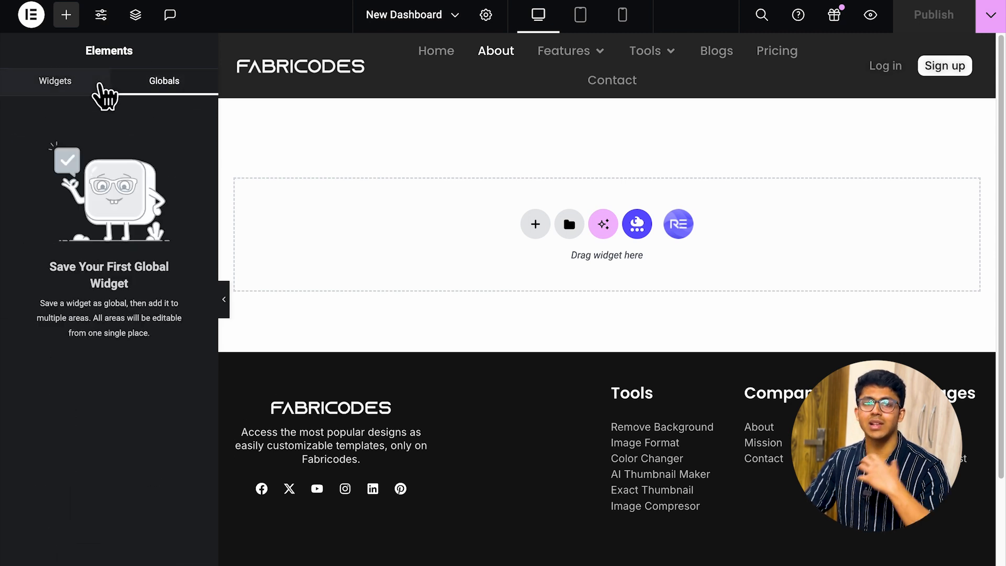
- Add a container widget to the empty page area below the header
{"action": "left_click", "coordinate": [81, 84]}
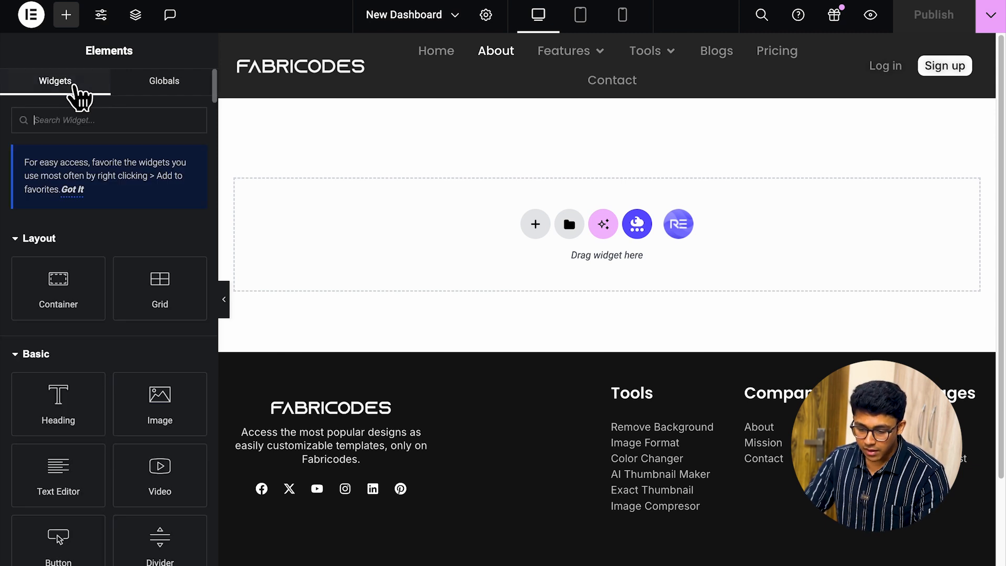
{"action": "scroll", "coordinate": [131, 199], "scroll_direction": "down", "scroll_amount": 1}
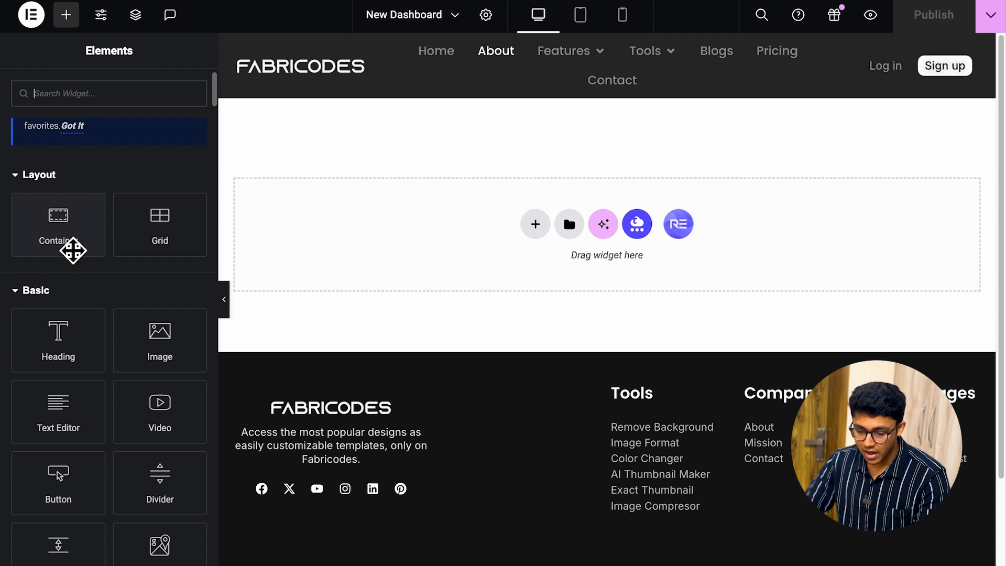
{"action": "left_click", "coordinate": [79, 242]}
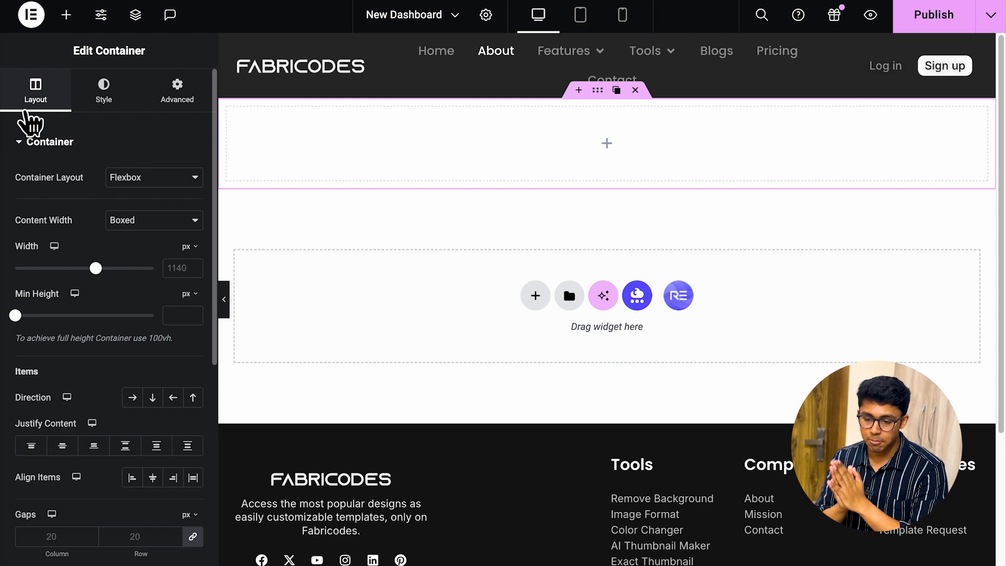
- Give the container a solid red background color (#FE0000) in its normal state
{"action": "left_click", "coordinate": [107, 88]}
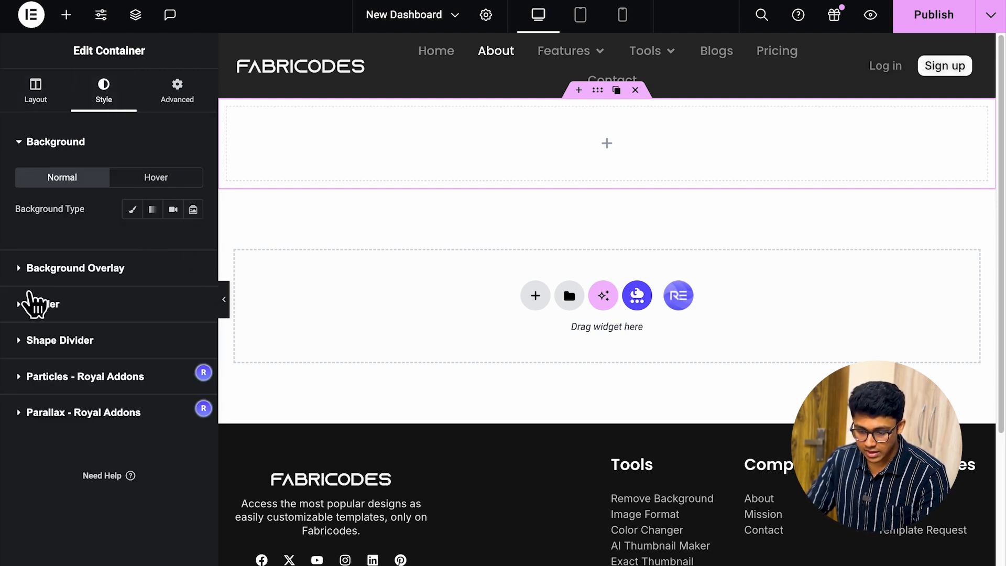
{"action": "left_click", "coordinate": [18, 269]}
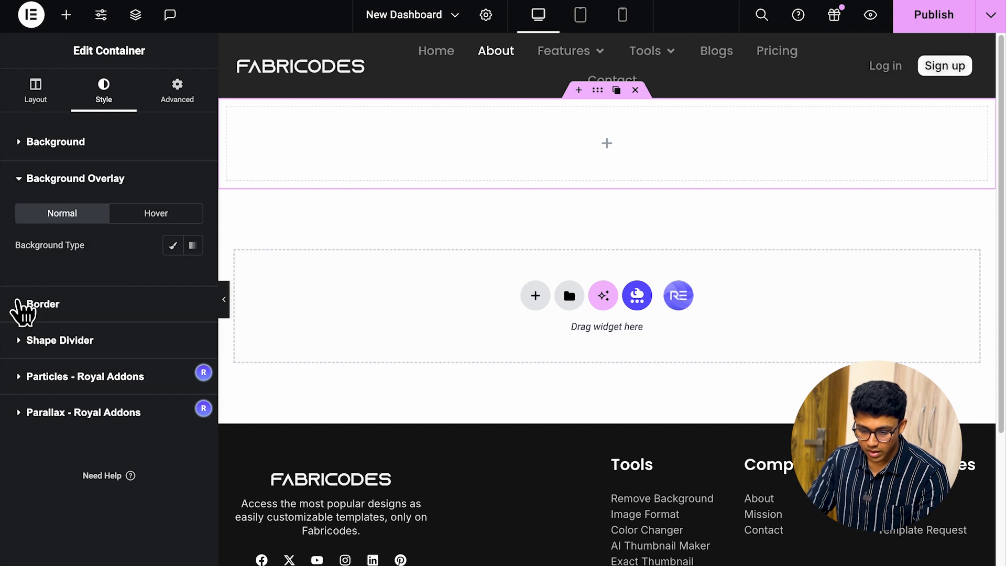
{"action": "left_click", "coordinate": [50, 156]}
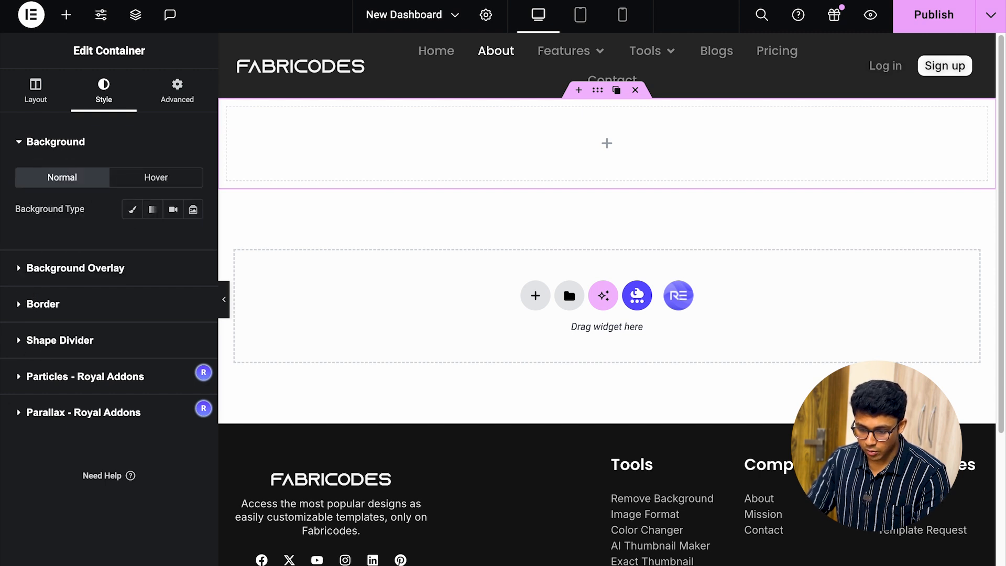
{"action": "left_click", "coordinate": [132, 210]}
{"action": "left_click", "coordinate": [193, 240]}
{"action": "mouse_move", "coordinate": [203, 305]}
{"action": "left_mouse_down"}
{"action": "mouse_move", "coordinate": [294, 317]}
{"action": "mouse_move", "coordinate": [247, 407]}
{"action": "mouse_move", "coordinate": [188, 353]}
{"action": "mouse_move", "coordinate": [299, 316]}
{"action": "left_mouse_up"}
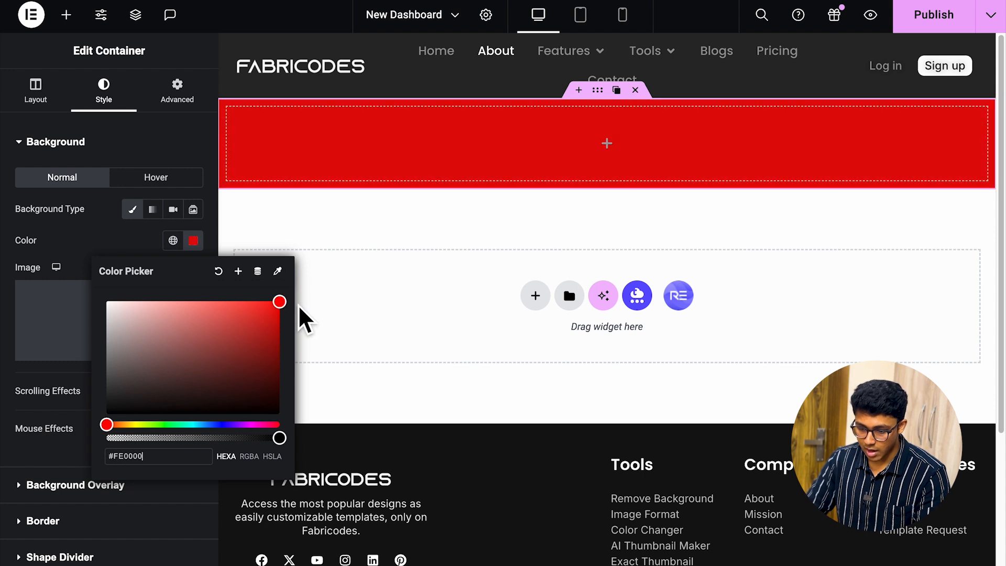
{"action": "left_click", "coordinate": [107, 243]}
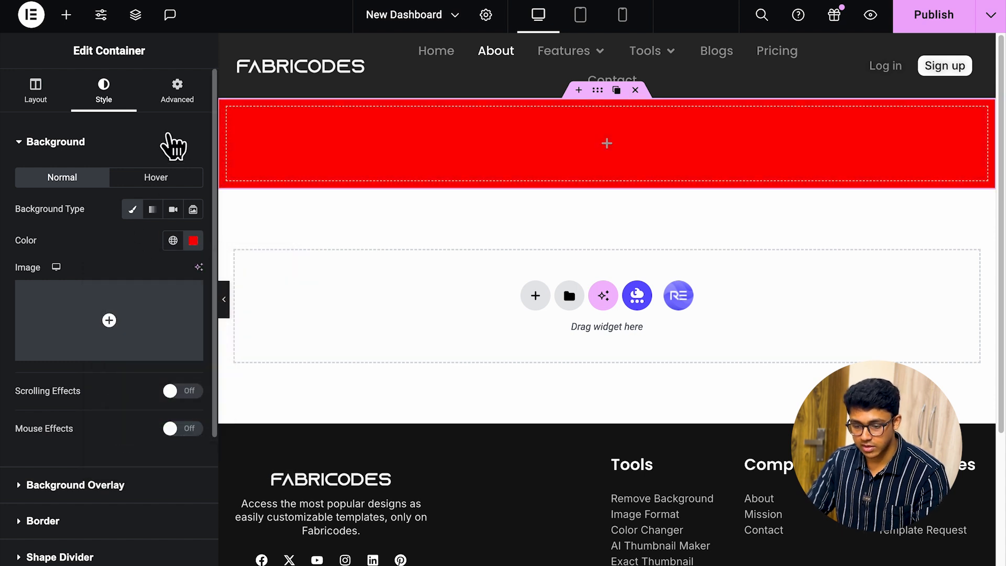
- Look over the container's advanced settings, such as margin, padding, alignment and position
{"action": "left_click", "coordinate": [179, 99]}
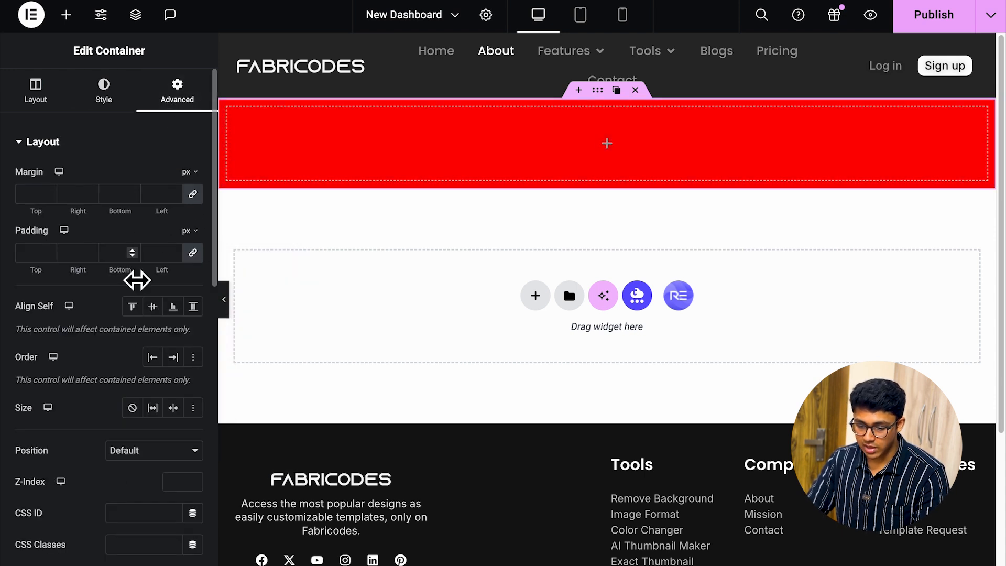
{"action": "scroll", "coordinate": [131, 281], "scroll_direction": "down", "scroll_amount": 1}
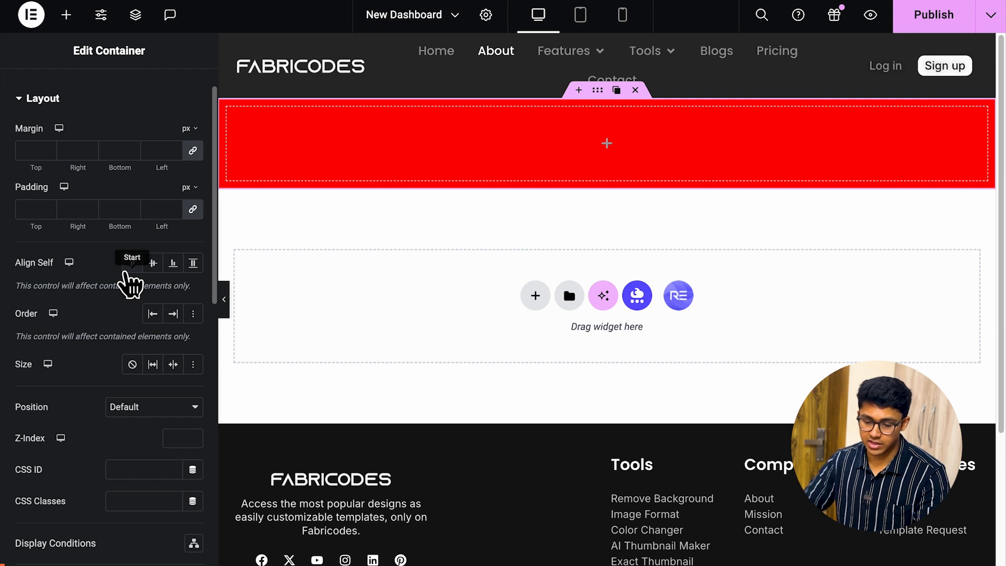
{"action": "scroll", "coordinate": [130, 285], "scroll_direction": "up", "scroll_amount": 1}
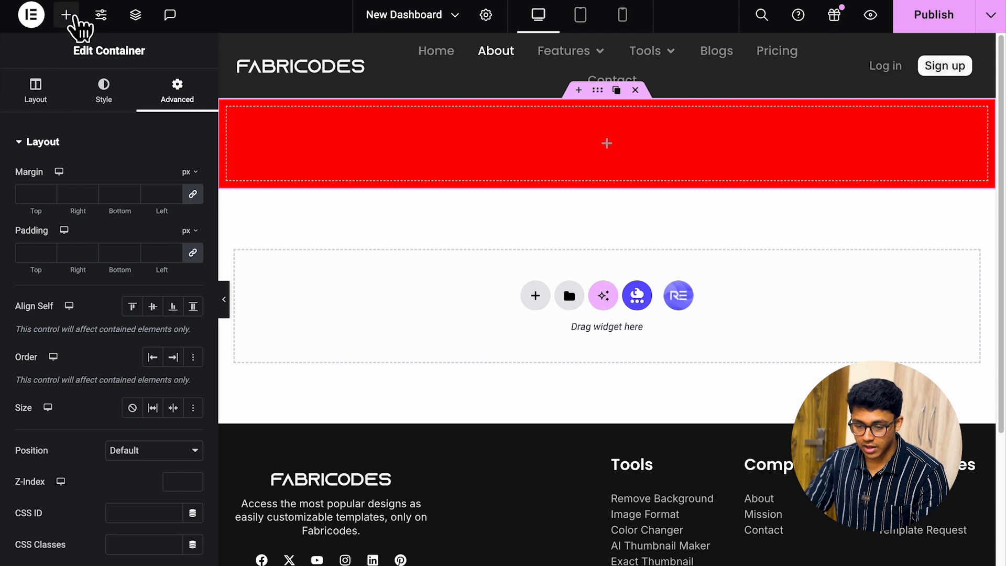
- Add an Image widget inside the red container
{"action": "left_click", "coordinate": [66, 16]}
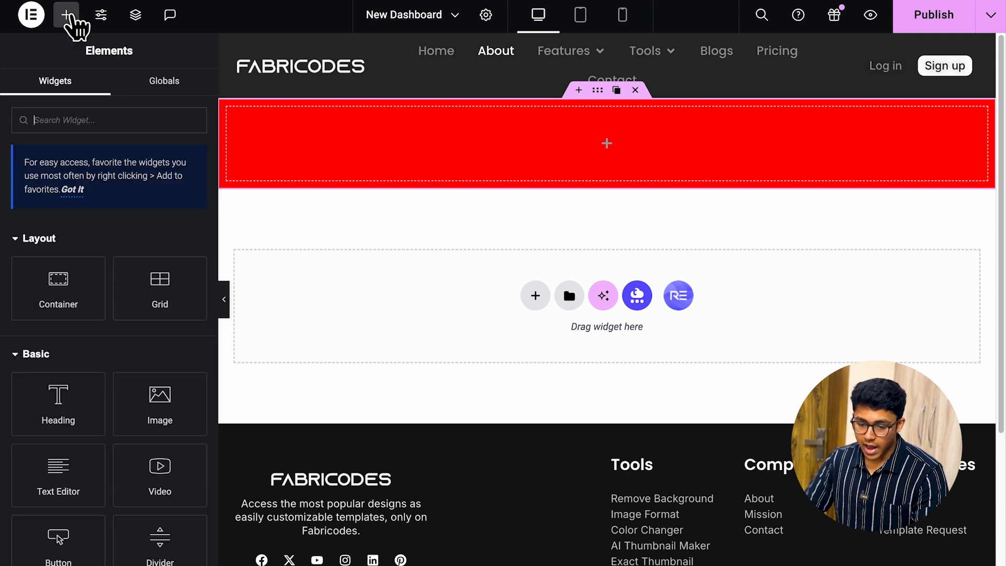
{"action": "scroll", "coordinate": [103, 243], "scroll_direction": "down", "scroll_amount": 4}
{"action": "left_click_drag", "start_coordinate": [152, 238], "coordinate": [400, 130]}
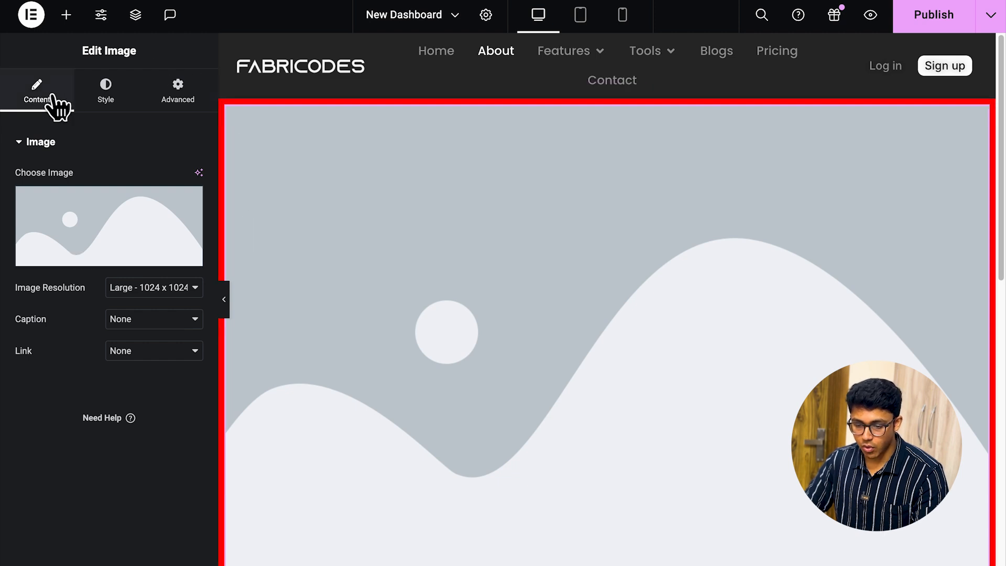
- Replace the placeholder image with the media library's group photo of people giving thumbs up, using the version without the purple outline
{"action": "left_click", "coordinate": [102, 261]}
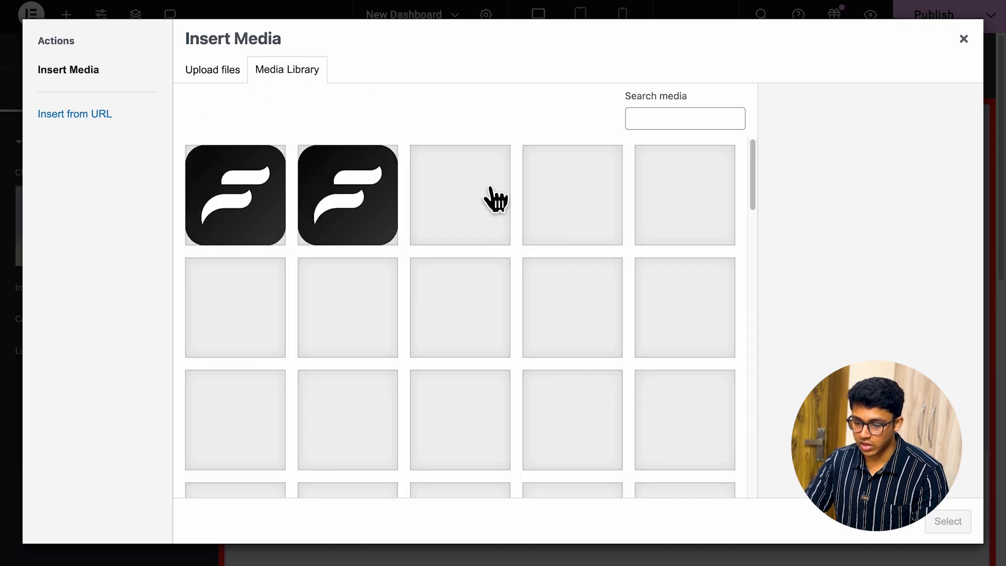
{"action": "scroll", "coordinate": [474, 241], "scroll_direction": "down", "scroll_amount": 6}
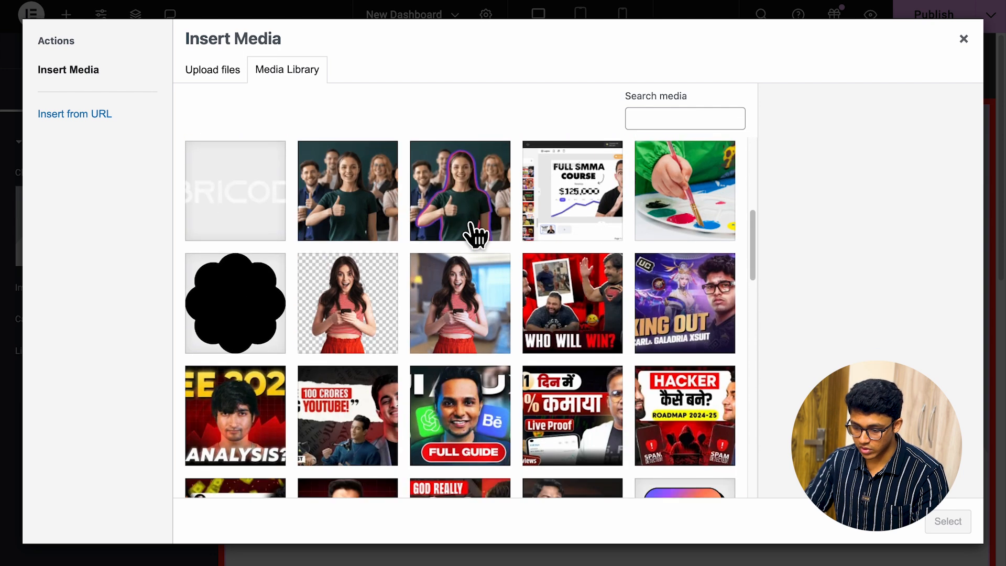
{"action": "left_click", "coordinate": [355, 216]}
{"action": "left_click", "coordinate": [951, 521]}
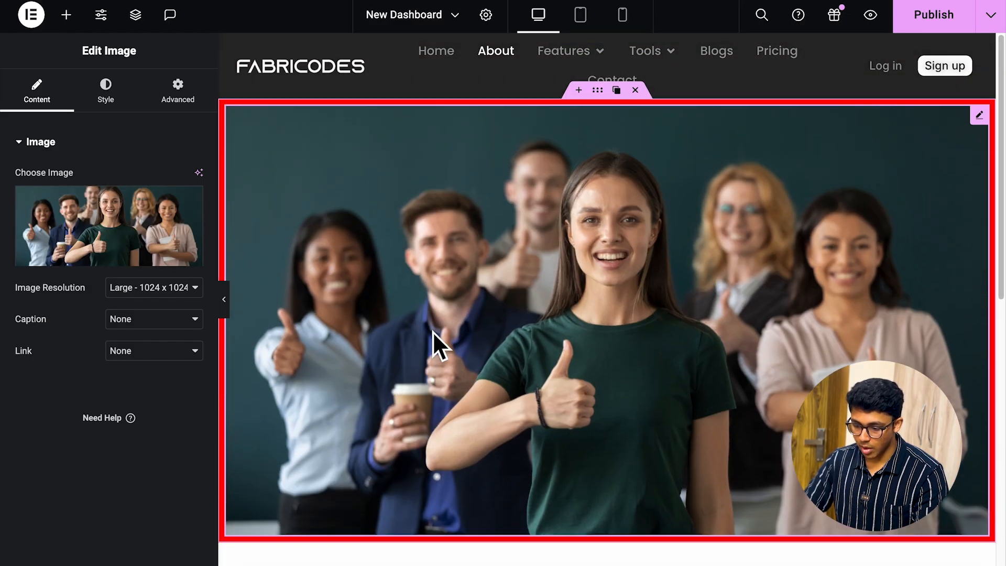
- Round all corners of the image with a border radius of 22 px
{"action": "left_click", "coordinate": [105, 90]}
{"action": "scroll", "coordinate": [120, 367], "scroll_direction": "down", "scroll_amount": 5}
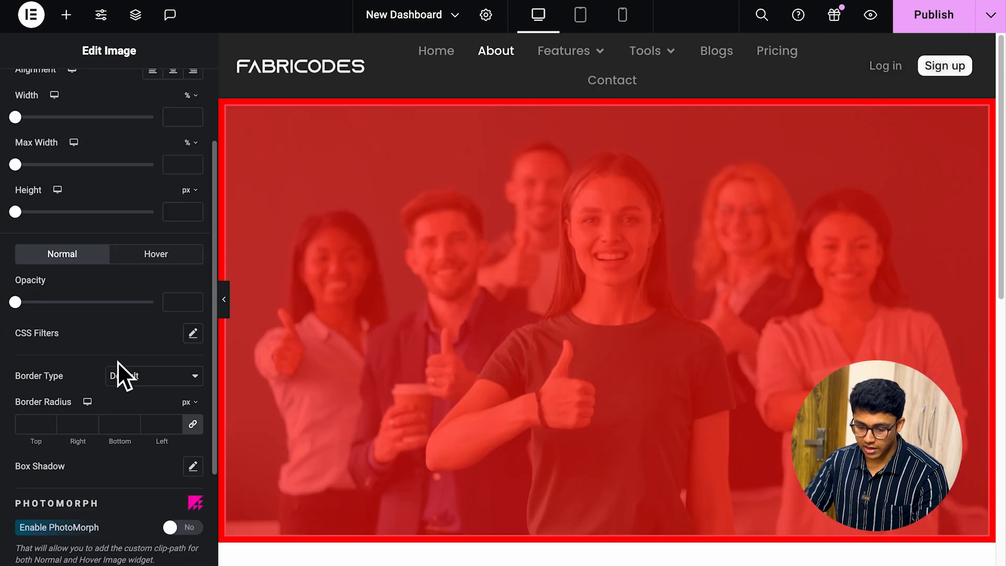
{"action": "left_click", "coordinate": [53, 289]}
{"action": "type", "text": "16"}
{"action": "key", "text": "BackSpace"}
{"action": "key", "text": "BackSpace"}
{"action": "type", "text": "22"}
{"action": "scroll", "coordinate": [60, 275], "scroll_direction": "up", "scroll_amount": 5}
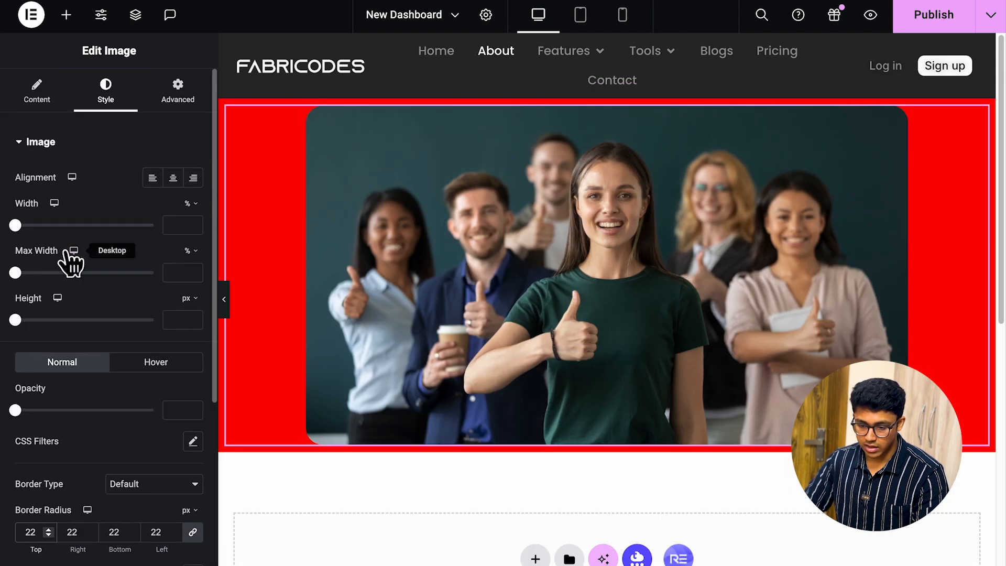
- Review the image's advanced settings, from layout and caching through motion effects, transform, border and mask
{"action": "left_click", "coordinate": [183, 97]}
{"action": "scroll", "coordinate": [99, 399], "scroll_direction": "down", "scroll_amount": 8}
{"action": "scroll", "coordinate": [79, 352], "scroll_direction": "down", "scroll_amount": 7}
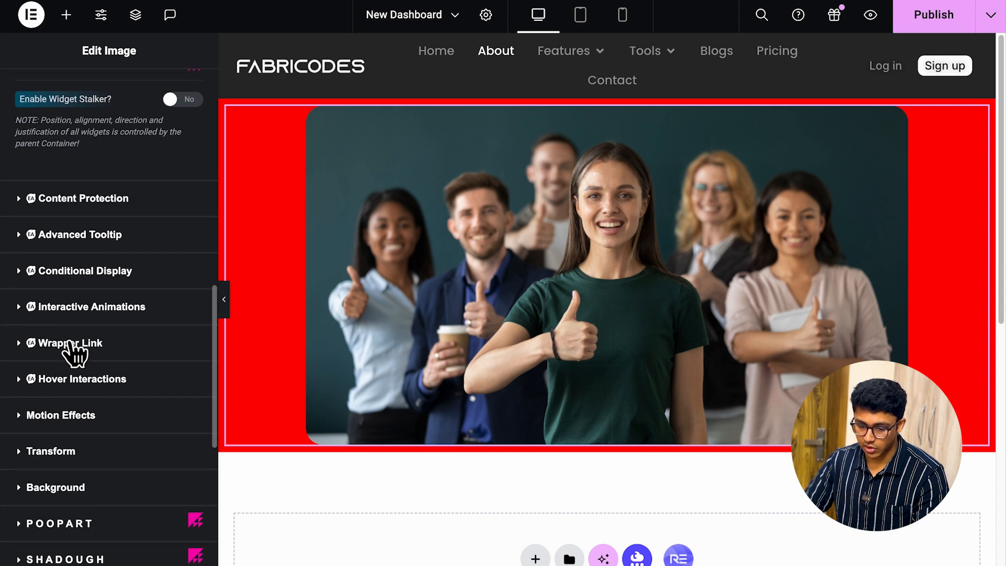
{"action": "scroll", "coordinate": [45, 507], "scroll_direction": "down", "scroll_amount": 4}
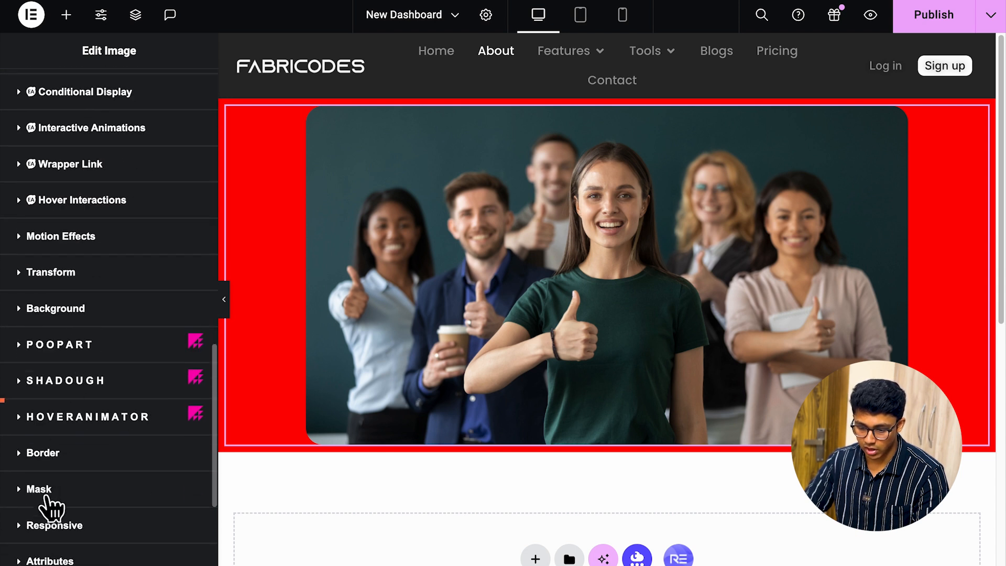
{"action": "scroll", "coordinate": [45, 503], "scroll_direction": "up", "scroll_amount": 10}
{"action": "scroll", "coordinate": [46, 504], "scroll_direction": "down", "scroll_amount": 4}
{"action": "scroll", "coordinate": [42, 461], "scroll_direction": "down", "scroll_amount": 3}
{"action": "scroll", "coordinate": [47, 460], "scroll_direction": "up", "scroll_amount": 4}
{"action": "scroll", "coordinate": [58, 460], "scroll_direction": "up", "scroll_amount": 10}
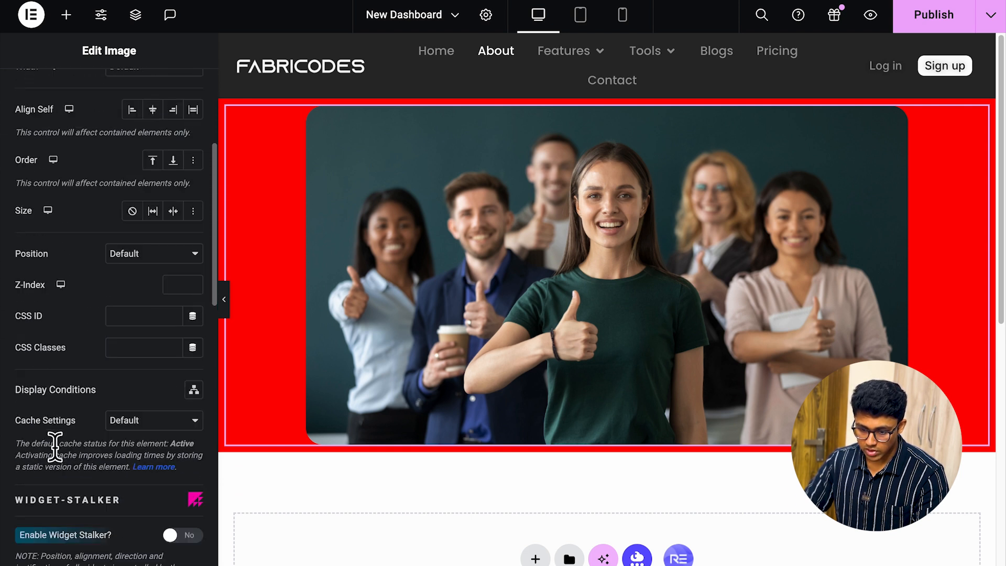
{"action": "scroll", "coordinate": [57, 460], "scroll_direction": "down", "scroll_amount": 3}
{"action": "scroll", "coordinate": [58, 453], "scroll_direction": "down", "scroll_amount": 8}
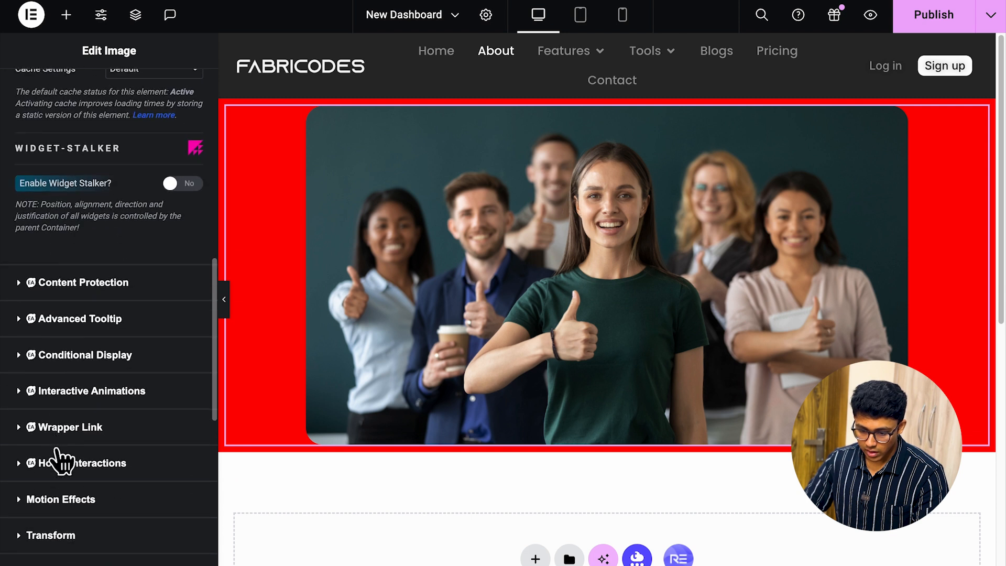
{"action": "scroll", "coordinate": [104, 312], "scroll_direction": "down", "scroll_amount": 2}
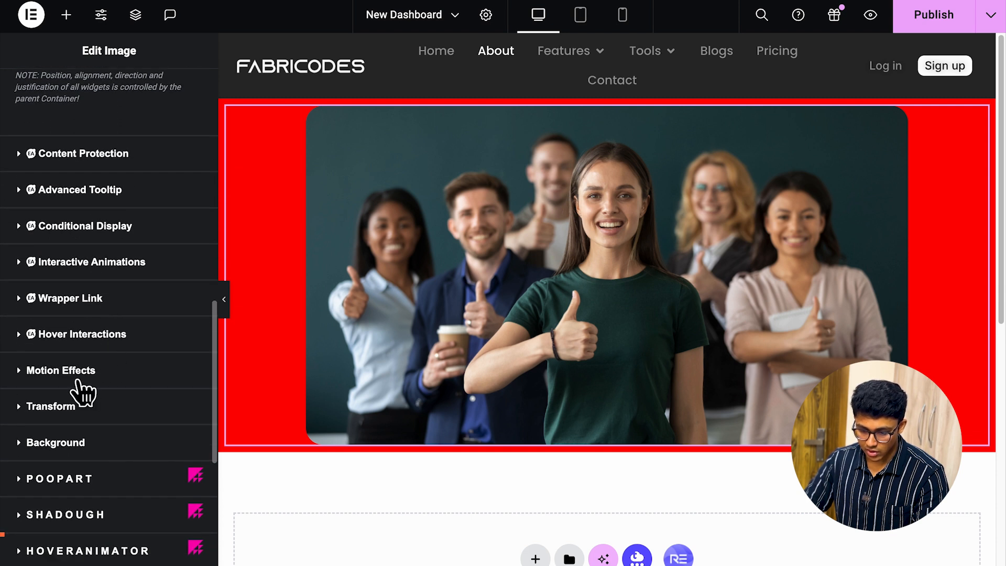
- Enable Scrolling Effects in the image's motion effects
{"action": "scroll", "coordinate": [62, 375], "scroll_direction": "down", "scroll_amount": 1}
{"action": "left_click", "coordinate": [20, 365]}
{"action": "scroll", "coordinate": [85, 370], "scroll_direction": "down", "scroll_amount": 4}
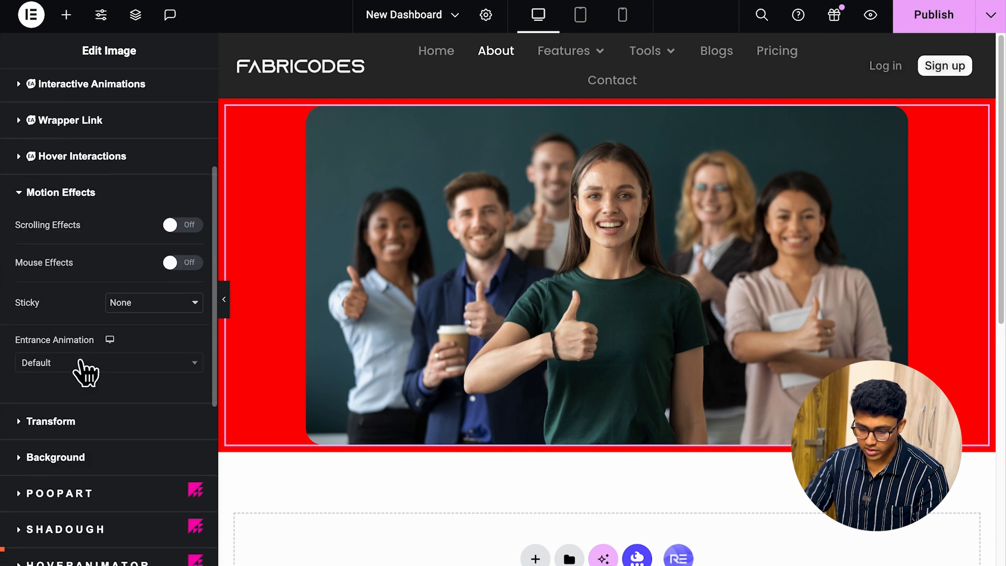
{"action": "left_click", "coordinate": [177, 194]}
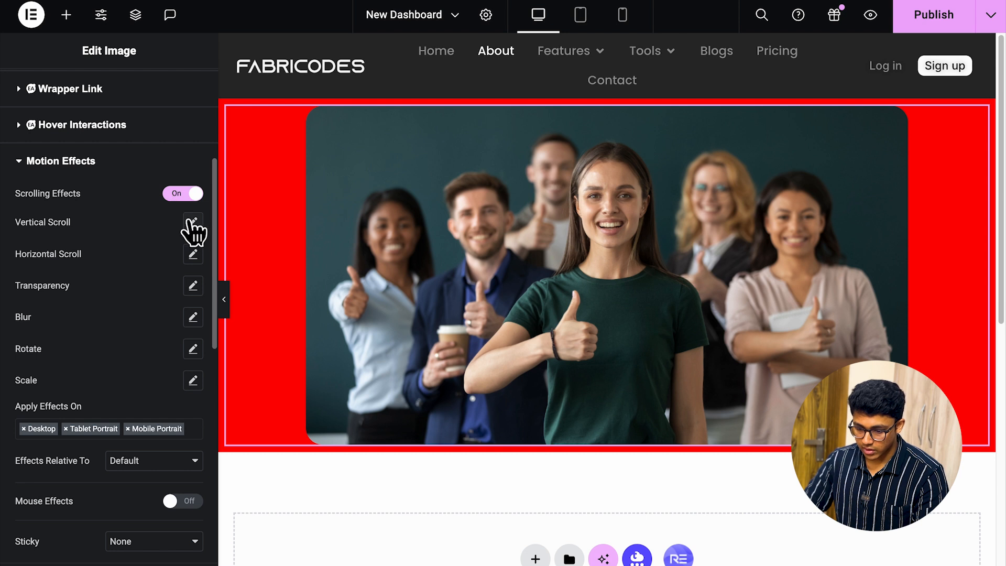
- Enable the Vertical Scroll effect on the image and preview its movement on the page
{"action": "left_click", "coordinate": [192, 223]}
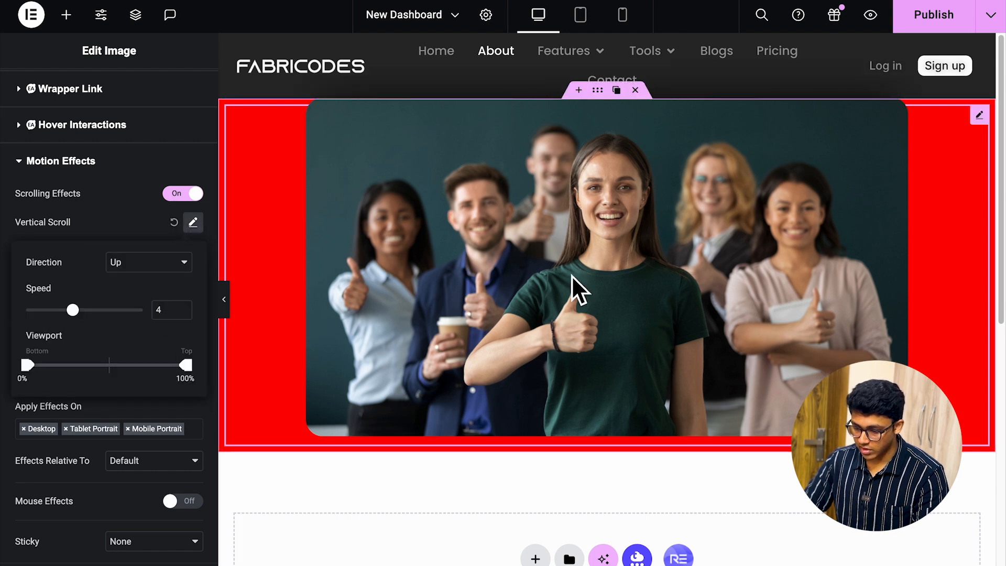
{"action": "scroll", "coordinate": [571, 275], "scroll_direction": "down", "scroll_amount": 3}
{"action": "scroll", "coordinate": [571, 275], "scroll_direction": "up", "scroll_amount": 3}
{"action": "scroll", "coordinate": [571, 275], "scroll_direction": "down", "scroll_amount": 3}
{"action": "scroll", "coordinate": [571, 275], "scroll_direction": "down", "scroll_amount": 2}
{"action": "scroll", "coordinate": [571, 275], "scroll_direction": "up", "scroll_amount": 3}
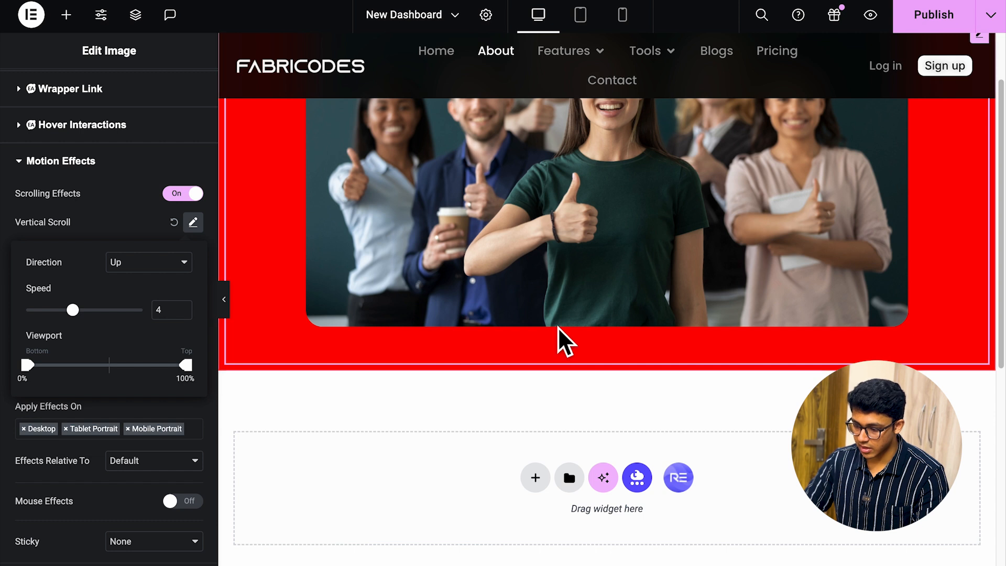
{"action": "scroll", "coordinate": [558, 327], "scroll_direction": "down", "scroll_amount": 1}
{"action": "scroll", "coordinate": [558, 327], "scroll_direction": "up", "scroll_amount": 3}
- Turn off Scrolling Effects for the image
{"action": "left_click", "coordinate": [195, 194]}
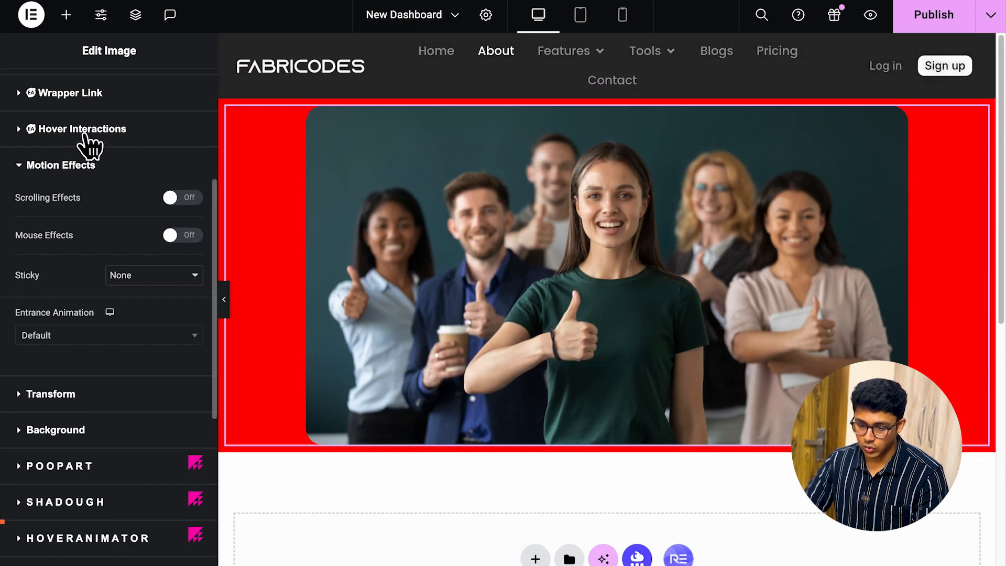
{"action": "scroll", "coordinate": [83, 126], "scroll_direction": "up", "scroll_amount": 5}
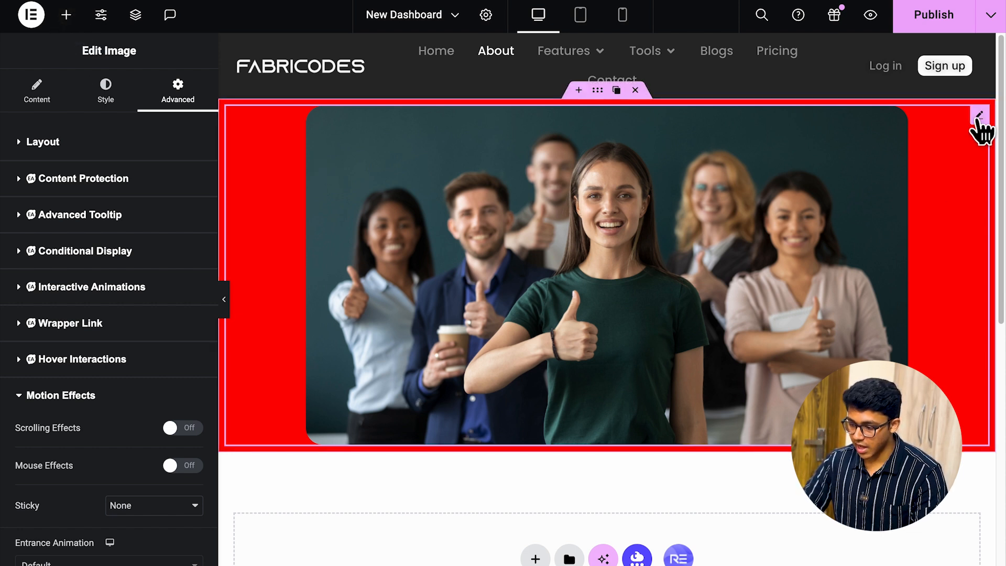
- Turn off the quick edit options in User Preferences and check the image's edit handle
{"action": "mouse_move", "coordinate": [982, 115]}
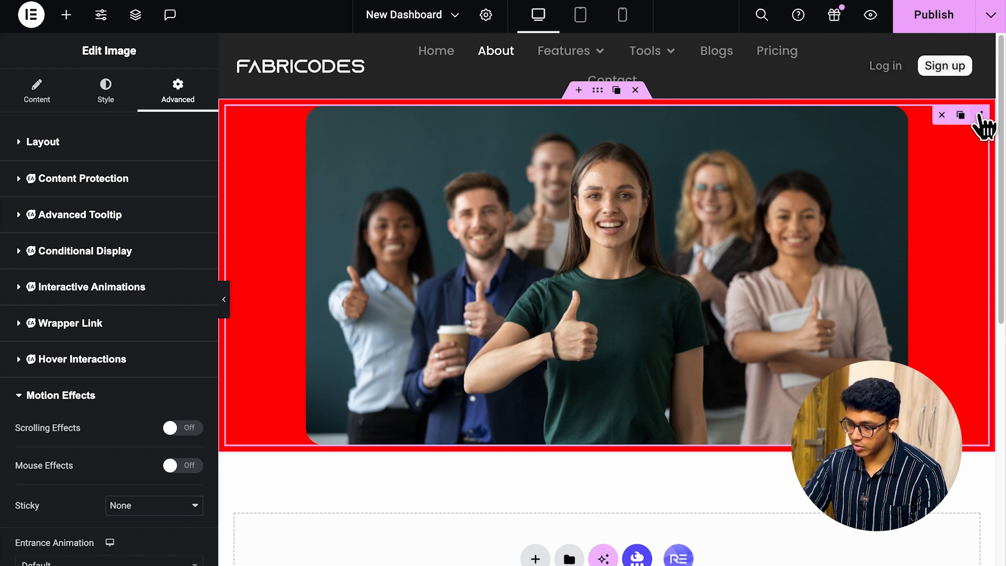
{"action": "left_click", "coordinate": [32, 17]}
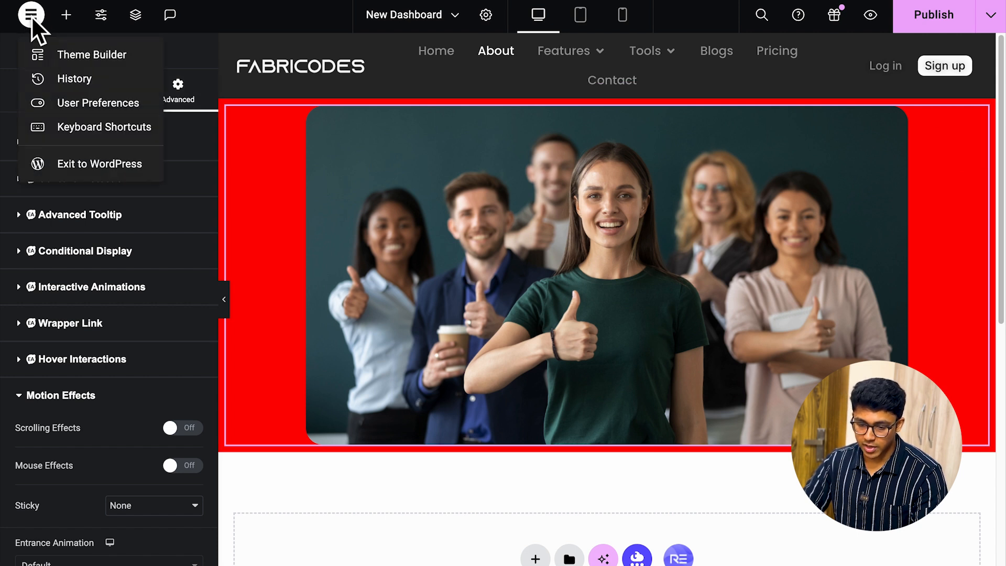
{"action": "left_click", "coordinate": [98, 105]}
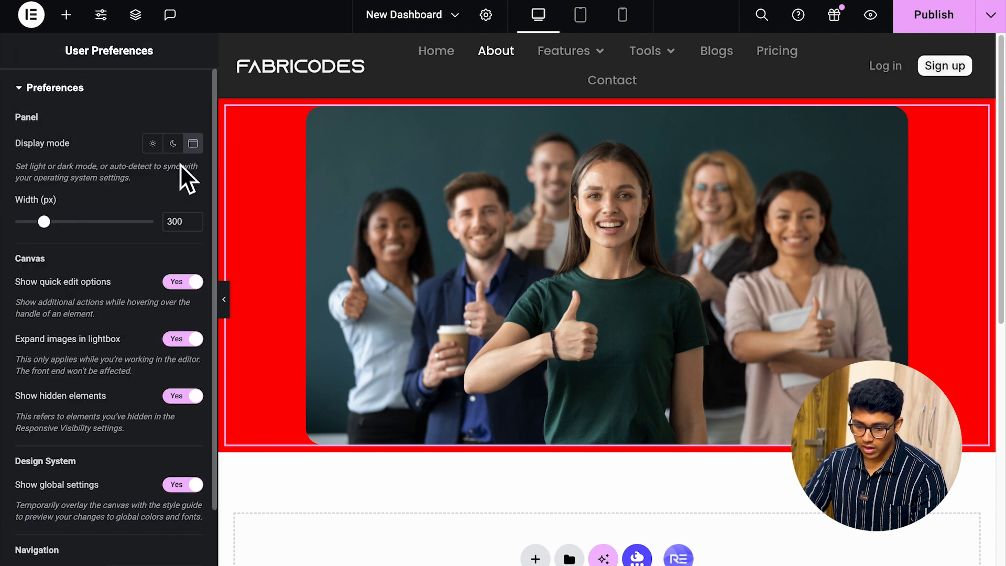
{"action": "scroll", "coordinate": [139, 205], "scroll_direction": "down", "scroll_amount": 1}
{"action": "scroll", "coordinate": [215, 124], "scroll_direction": "up", "scroll_amount": 1}
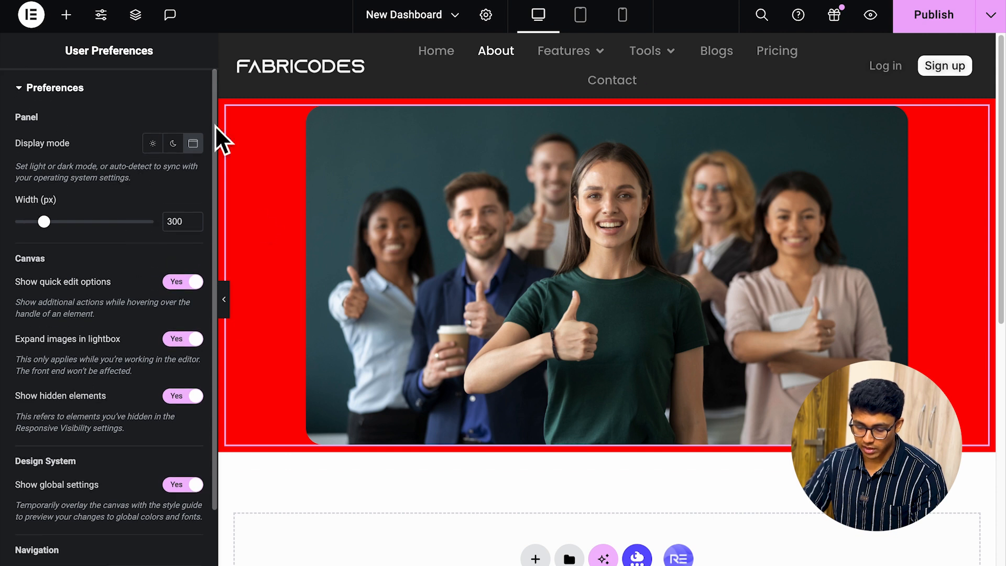
{"action": "left_click", "coordinate": [185, 285]}
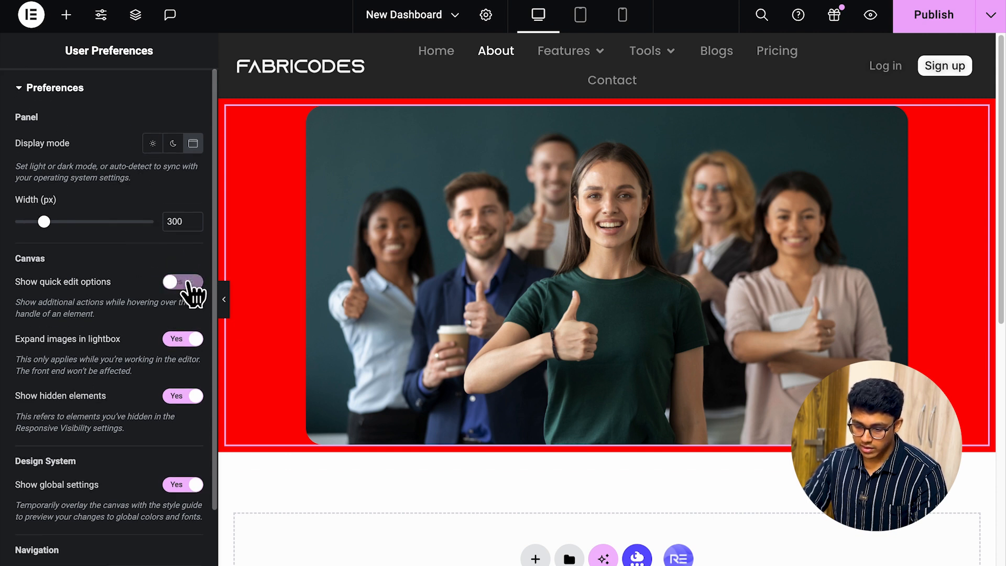
{"action": "right_click", "coordinate": [980, 118]}
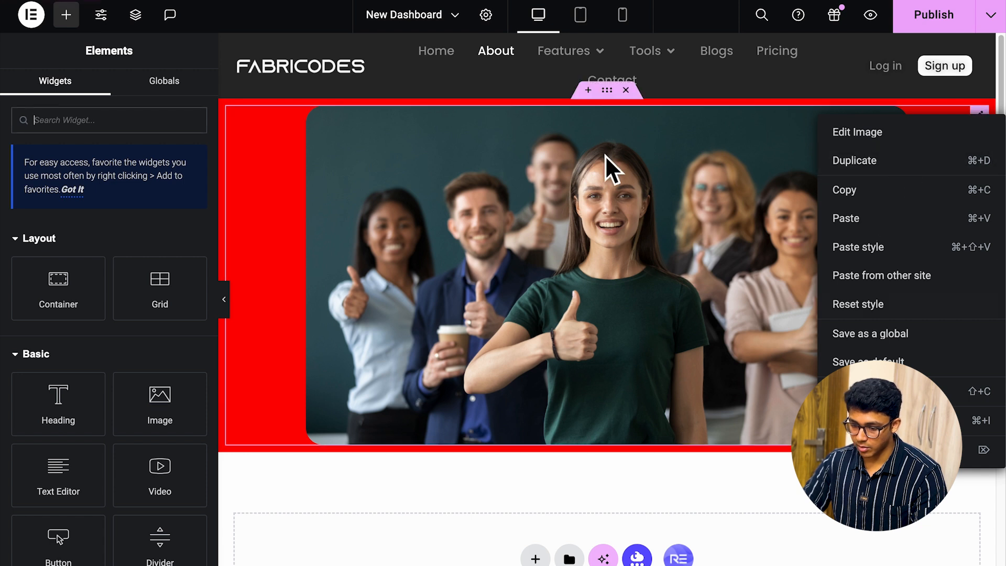
- Turn the quick edit options back on in User Preferences and check the image's handle again
{"action": "left_click", "coordinate": [35, 20]}
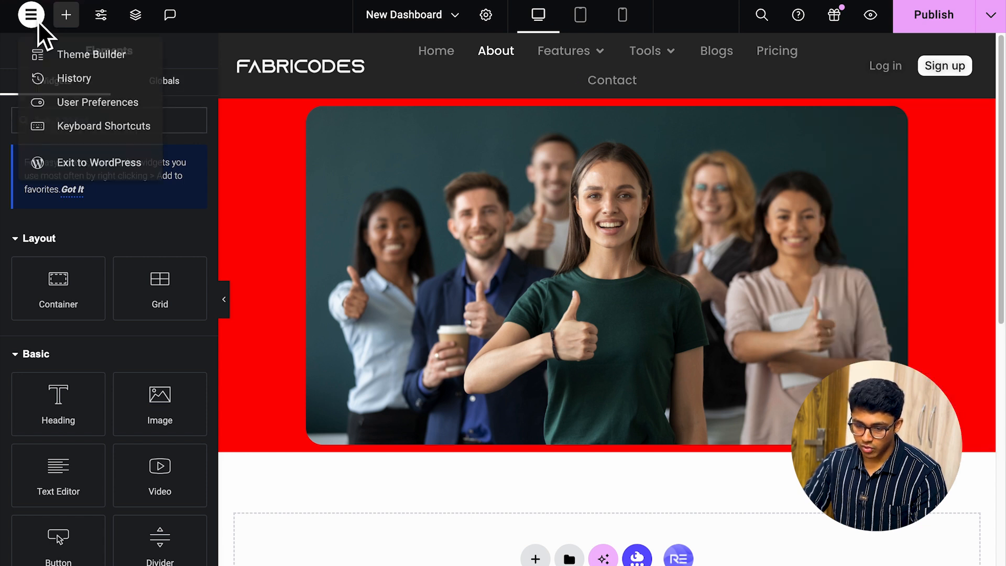
{"action": "left_click", "coordinate": [78, 105]}
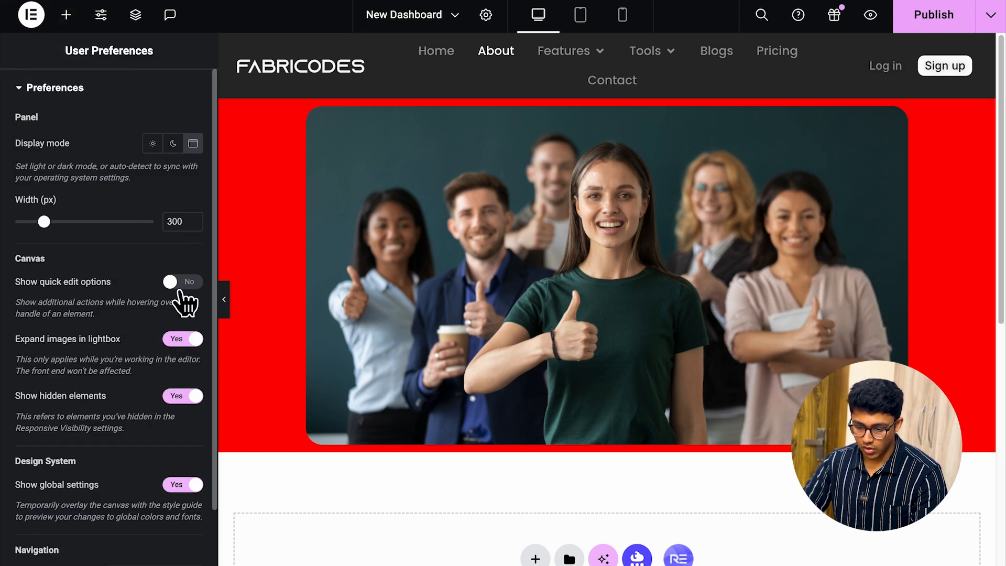
{"action": "mouse_move", "coordinate": [979, 116]}
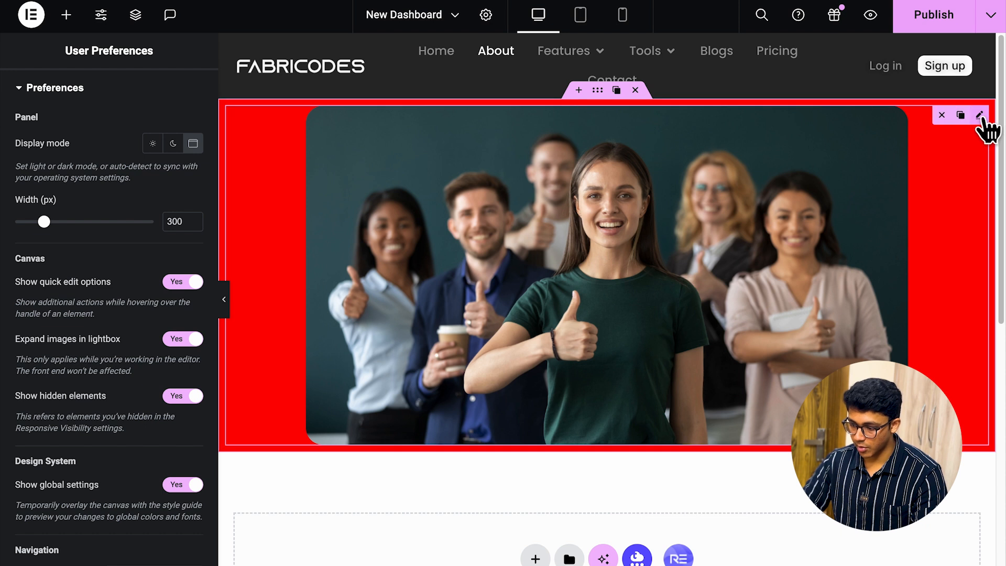
- Try the editor's light display mode, set the display mode to dark and collapse the preferences
{"action": "left_click", "coordinate": [153, 144]}
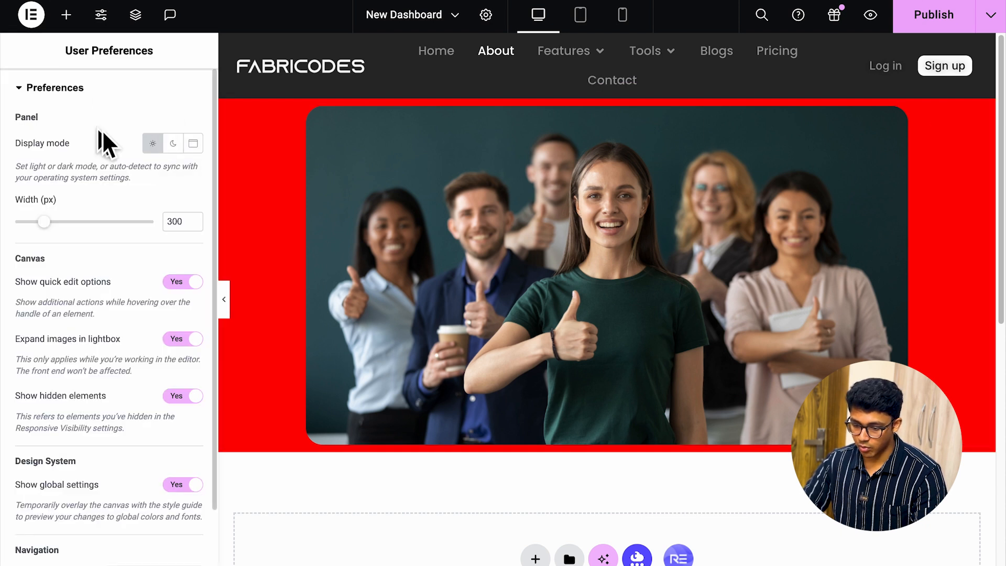
{"action": "left_click", "coordinate": [175, 144]}
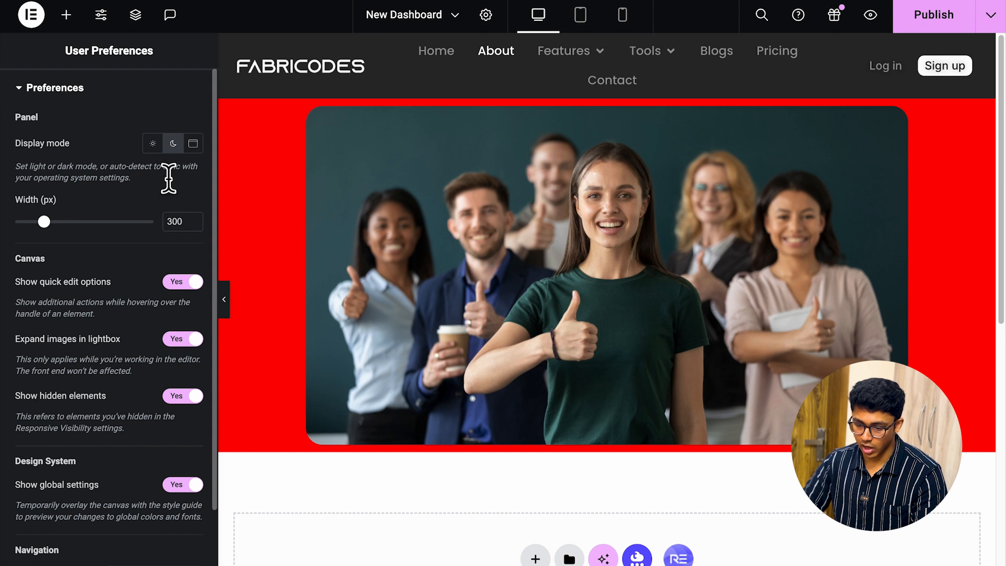
{"action": "left_click", "coordinate": [153, 144]}
{"action": "left_click", "coordinate": [174, 145]}
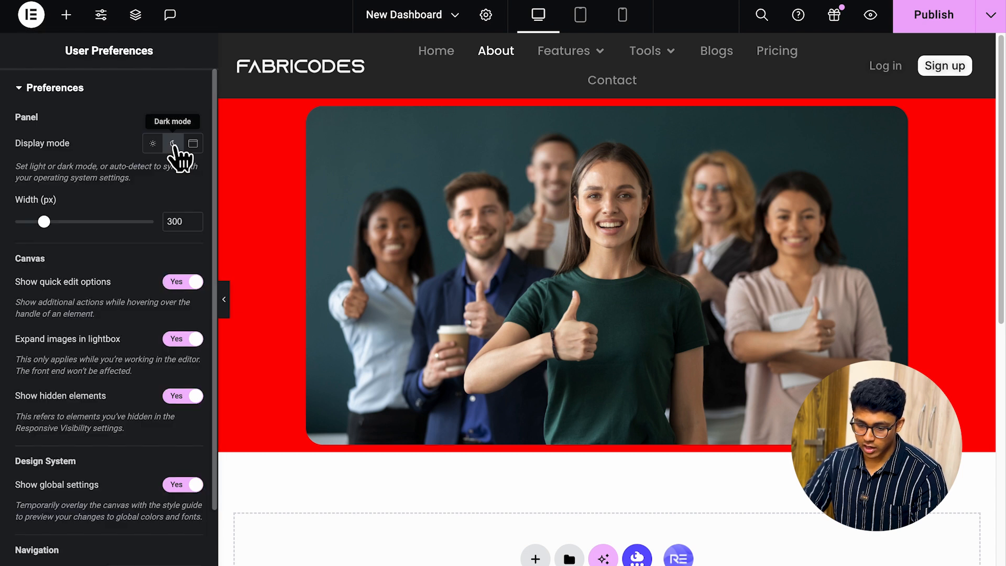
{"action": "left_click", "coordinate": [31, 100]}
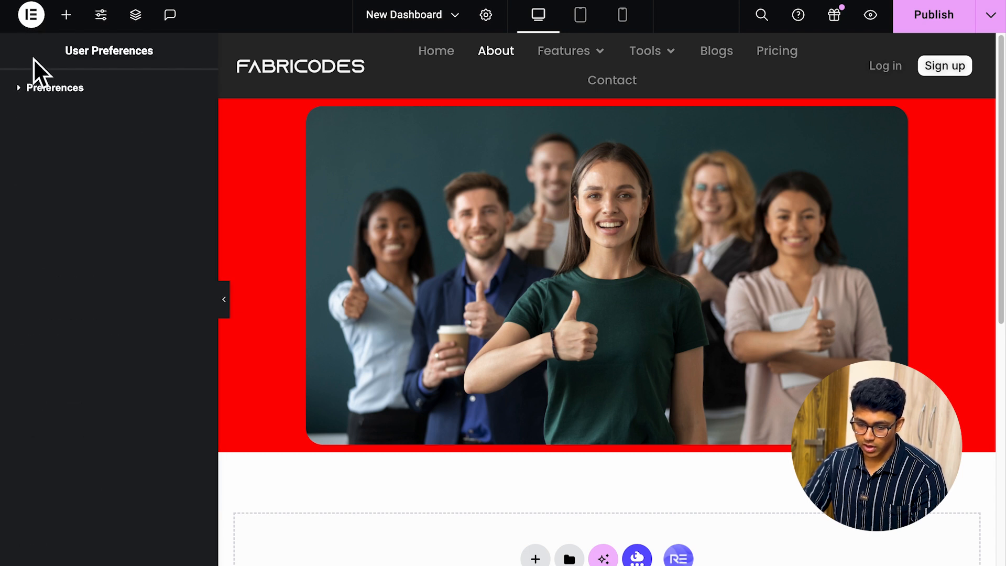
{"action": "left_click", "coordinate": [30, 15]}
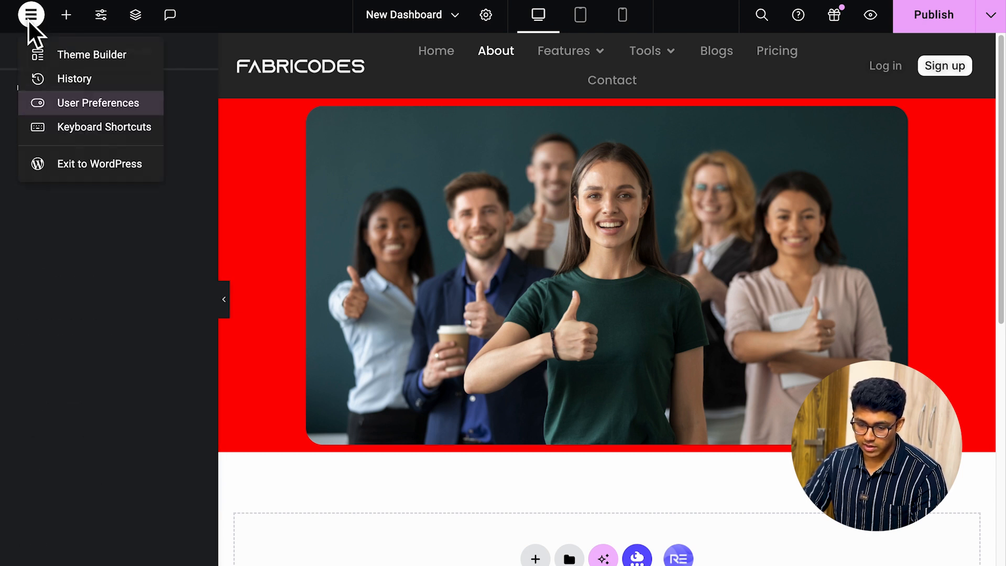
{"action": "left_click", "coordinate": [114, 247]}
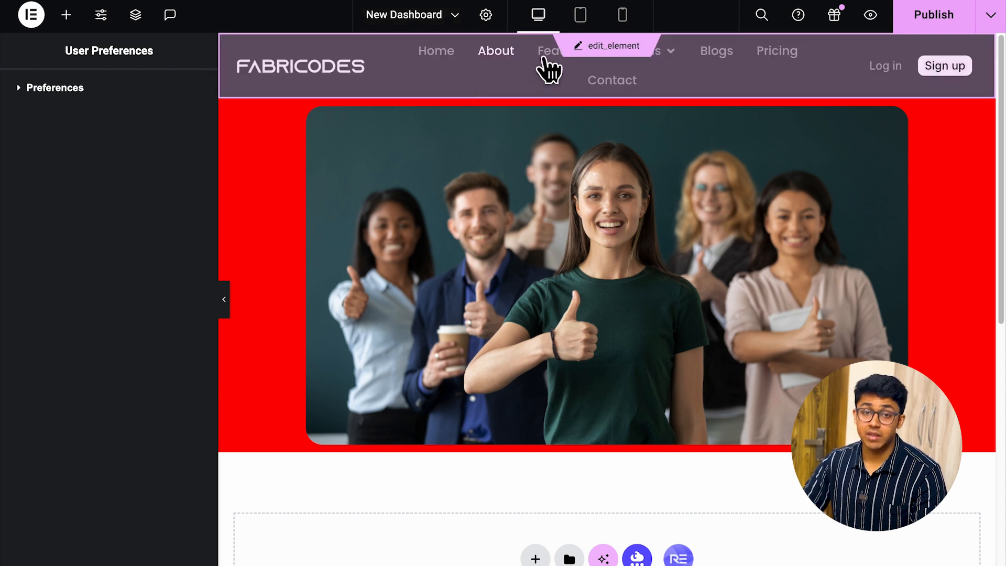
- Review the general page settings, from title, status and featured image through page layout and baseline grid
{"action": "left_click", "coordinate": [487, 16]}
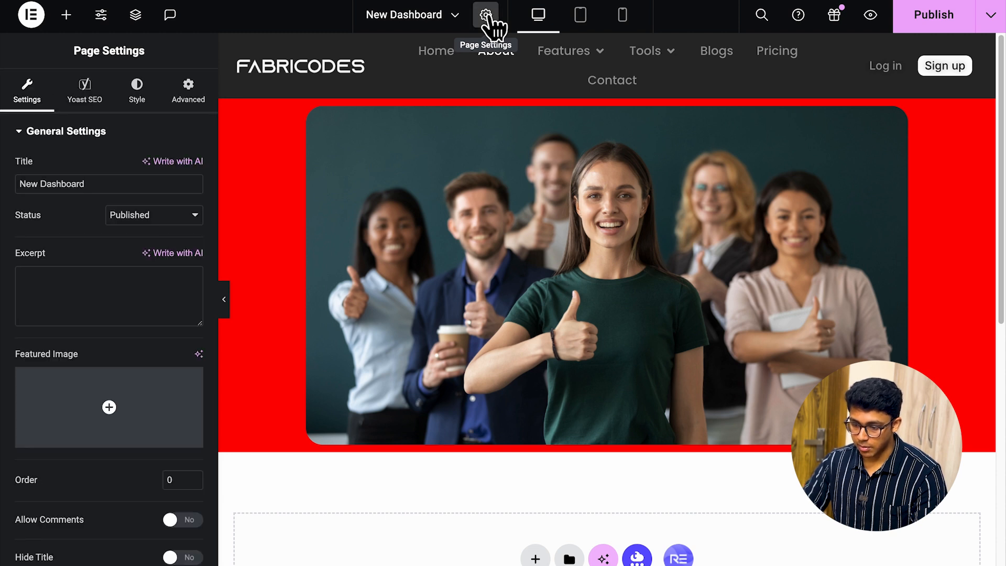
{"action": "scroll", "coordinate": [96, 247], "scroll_direction": "down", "scroll_amount": 1}
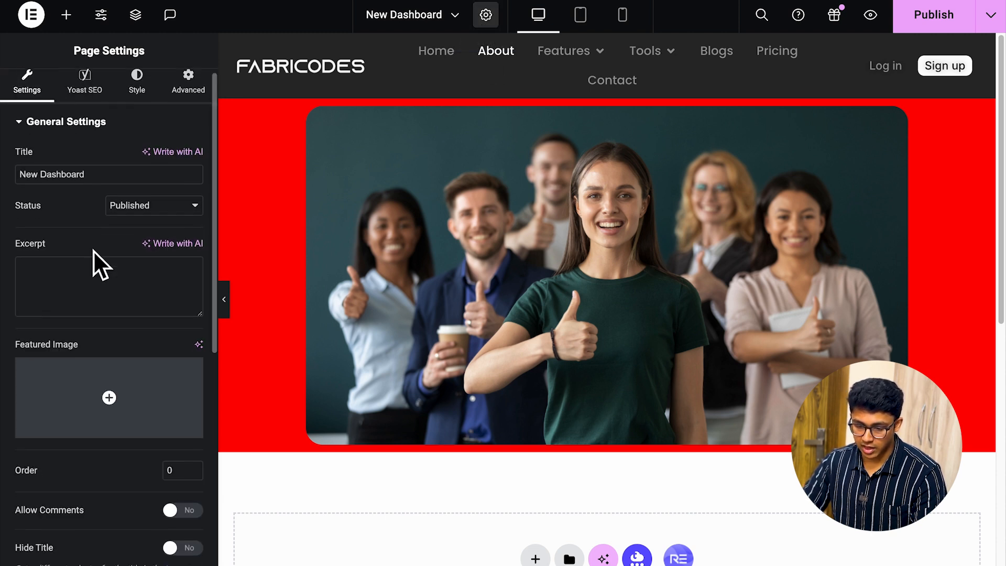
{"action": "triple_click", "coordinate": [86, 163]}
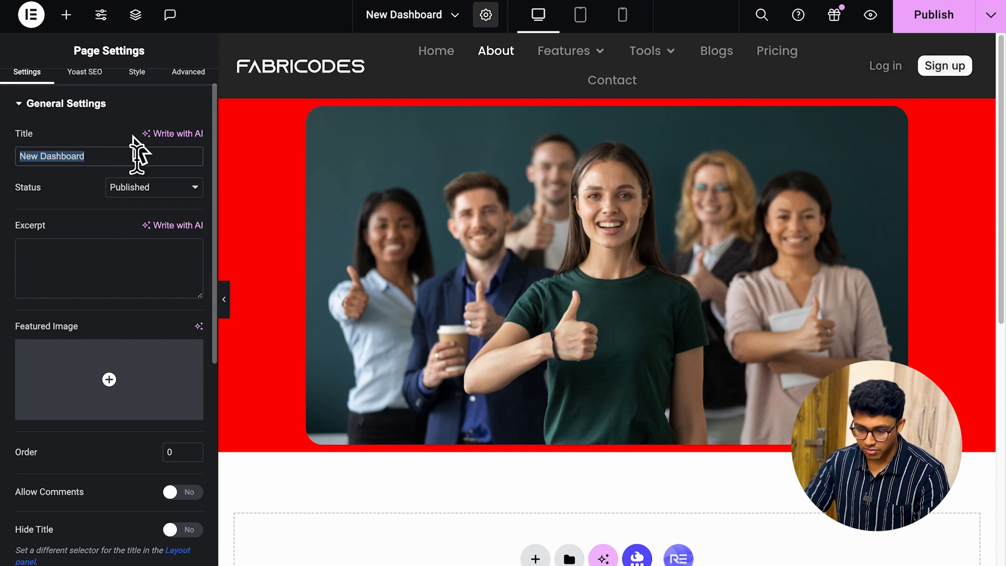
{"action": "scroll", "coordinate": [89, 273], "scroll_direction": "down", "scroll_amount": 4}
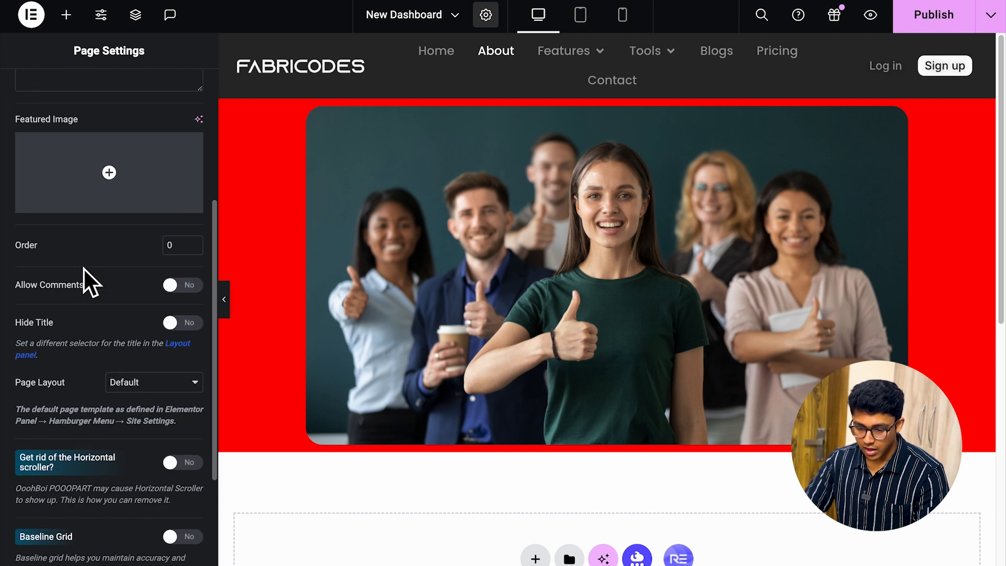
{"action": "scroll", "coordinate": [84, 268], "scroll_direction": "up", "scroll_amount": 4}
{"action": "scroll", "coordinate": [83, 268], "scroll_direction": "down", "scroll_amount": 5}
{"action": "scroll", "coordinate": [83, 268], "scroll_direction": "down", "scroll_amount": 2}
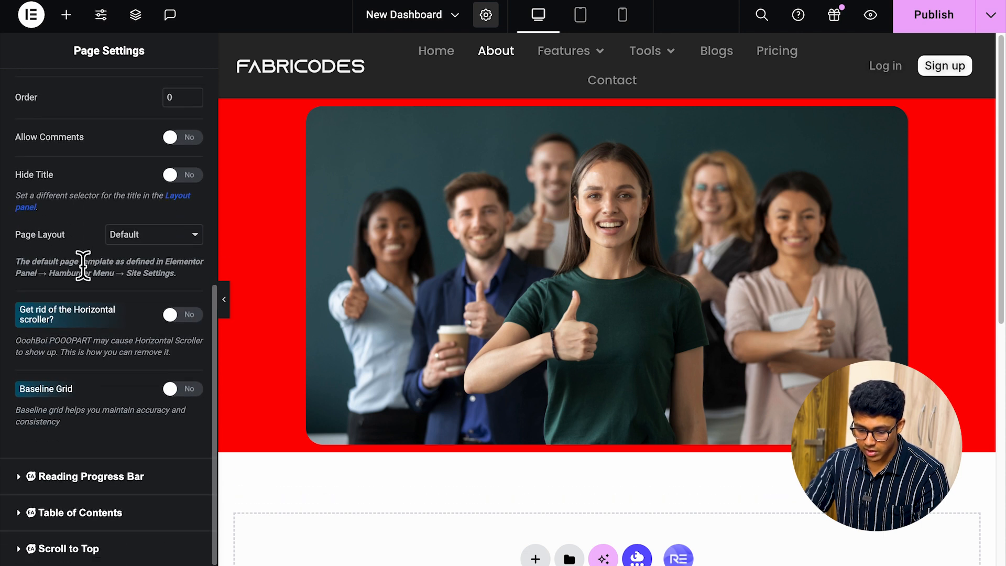
- Set the page layout to Elementor Canvas and look over the page without its header and footer
{"action": "left_click", "coordinate": [142, 234]}
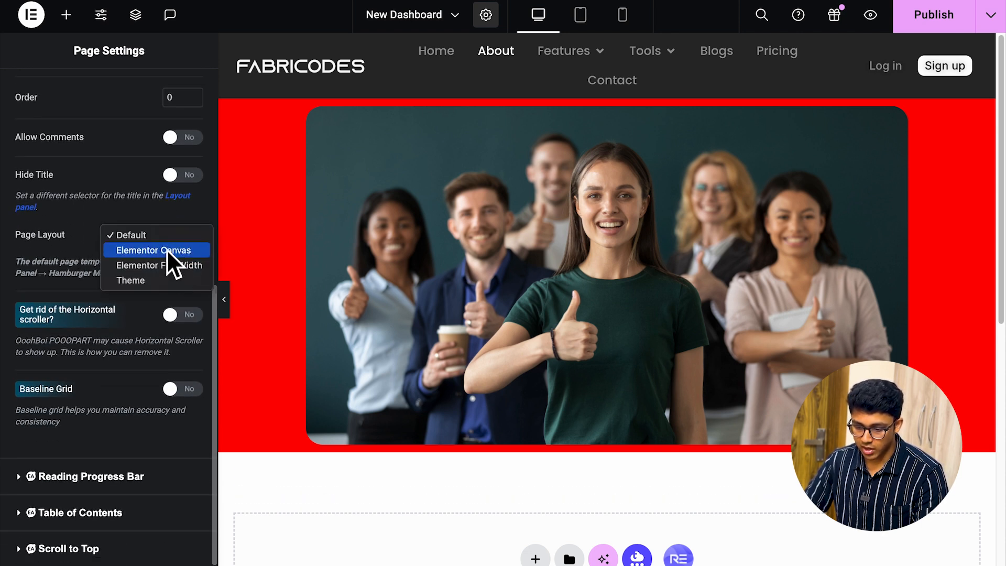
{"action": "left_click", "coordinate": [166, 254]}
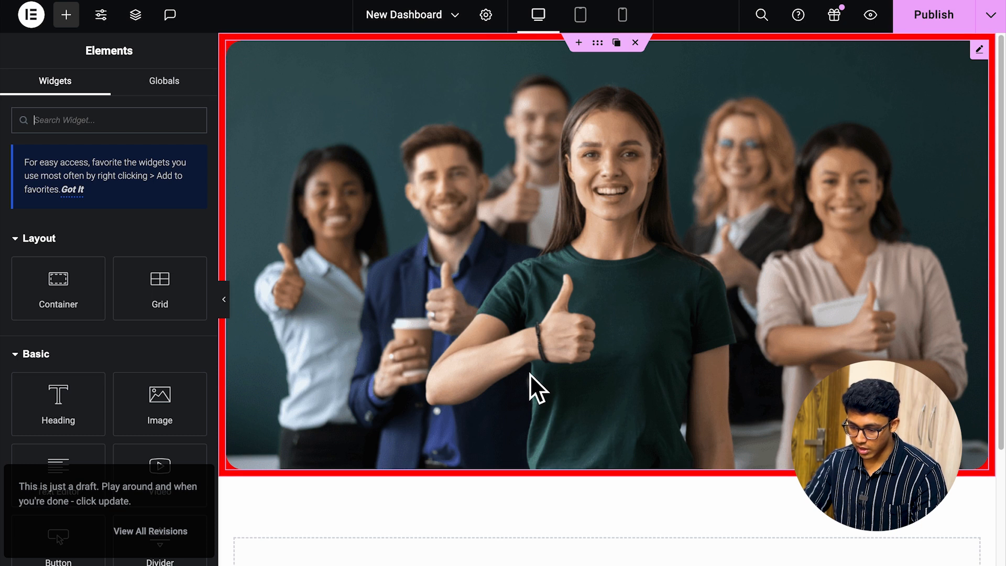
{"action": "scroll", "coordinate": [530, 373], "scroll_direction": "down", "scroll_amount": 3}
{"action": "scroll", "coordinate": [521, 272], "scroll_direction": "up", "scroll_amount": 3}
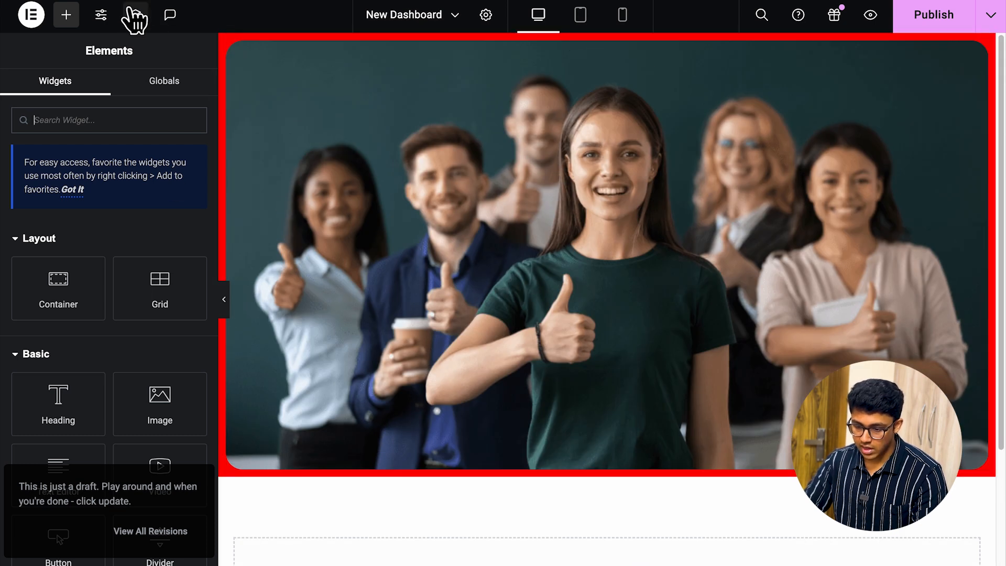
- Examine the available page layout options and the remaining page settings, including the horizontal scroller and baseline grid switches
{"action": "left_click", "coordinate": [486, 17]}
{"action": "scroll", "coordinate": [113, 262], "scroll_direction": "down", "scroll_amount": 7}
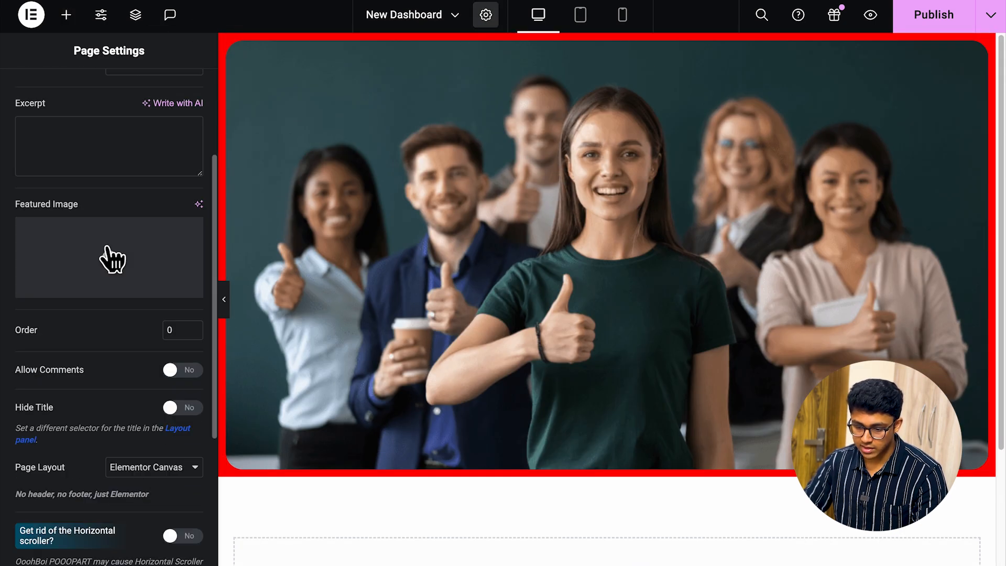
{"action": "scroll", "coordinate": [87, 373], "scroll_direction": "up", "scroll_amount": 3}
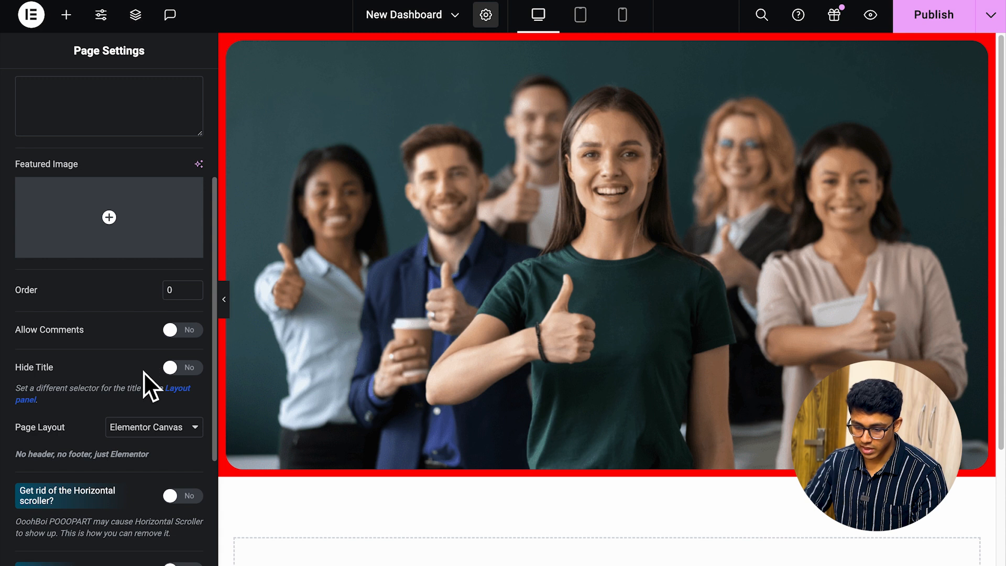
{"action": "left_click", "coordinate": [155, 430]}
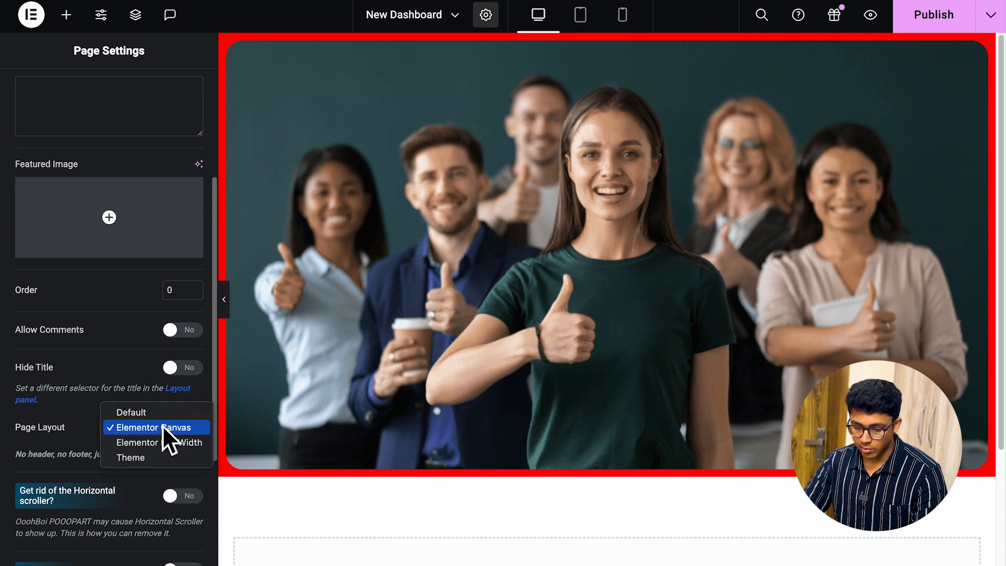
{"action": "left_click", "coordinate": [89, 403]}
{"action": "scroll", "coordinate": [113, 426], "scroll_direction": "down", "scroll_amount": 5}
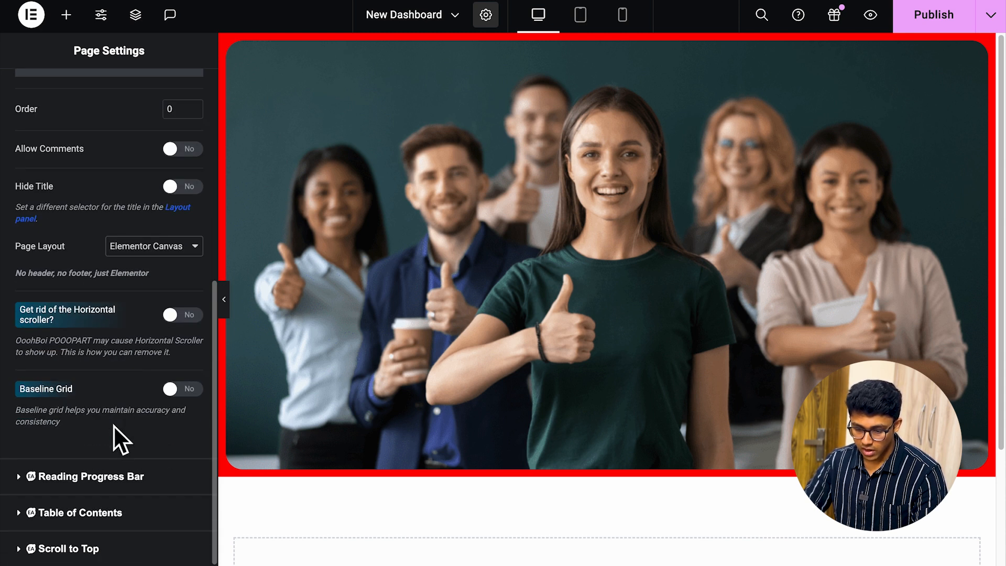
{"action": "scroll", "coordinate": [113, 426], "scroll_direction": "up", "scroll_amount": 8}
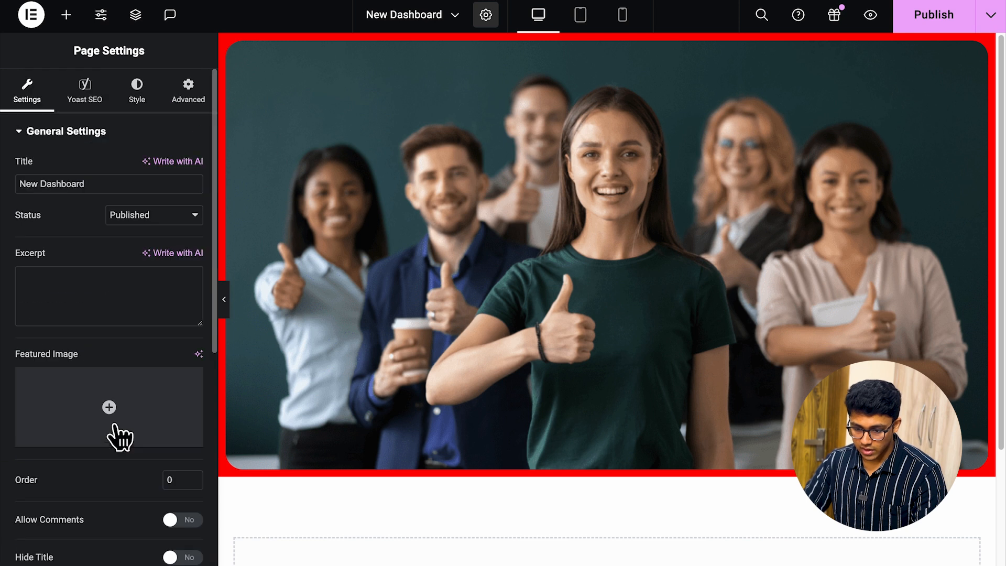
- Give the page body a classic background with the colour #FFECEC
{"action": "left_click", "coordinate": [147, 102]}
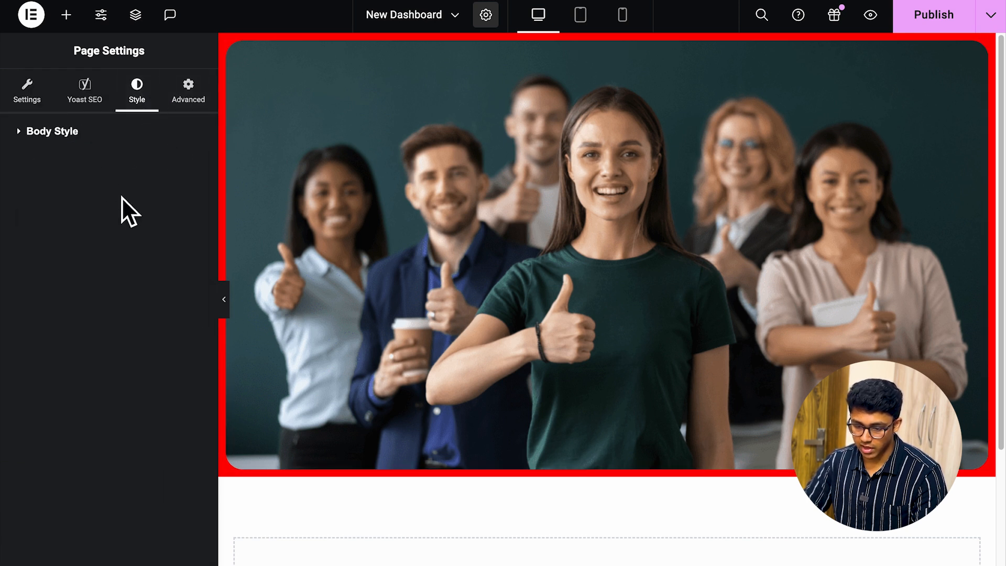
{"action": "scroll", "coordinate": [372, 411], "scroll_direction": "down", "scroll_amount": 3}
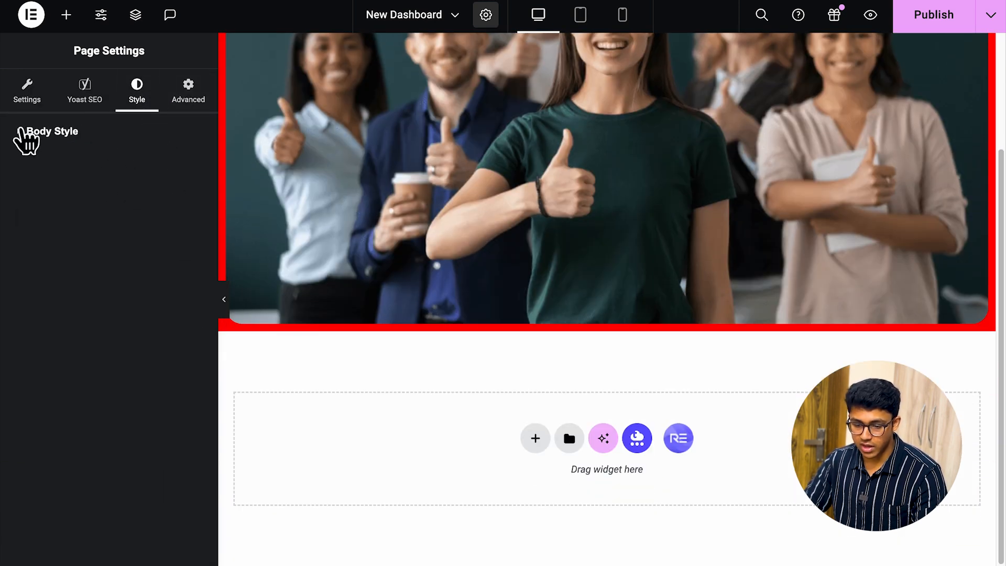
{"action": "left_click", "coordinate": [25, 133]}
{"action": "left_click", "coordinate": [173, 296]}
{"action": "left_click", "coordinate": [193, 327]}
{"action": "left_click_drag", "start_coordinate": [188, 427], "coordinate": [124, 306]}
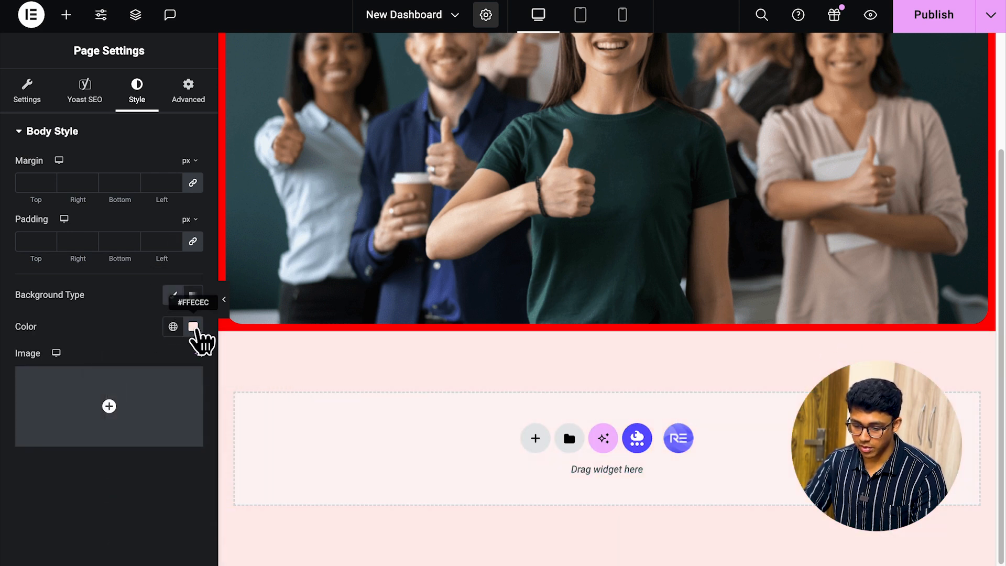
- Change the page body's background colour to bright red
{"action": "left_click", "coordinate": [194, 327]}
{"action": "left_click_drag", "start_coordinate": [197, 410], "coordinate": [225, 387]}
{"action": "left_click_drag", "start_coordinate": [151, 340], "coordinate": [297, 385]}
{"action": "left_click", "coordinate": [115, 295]}
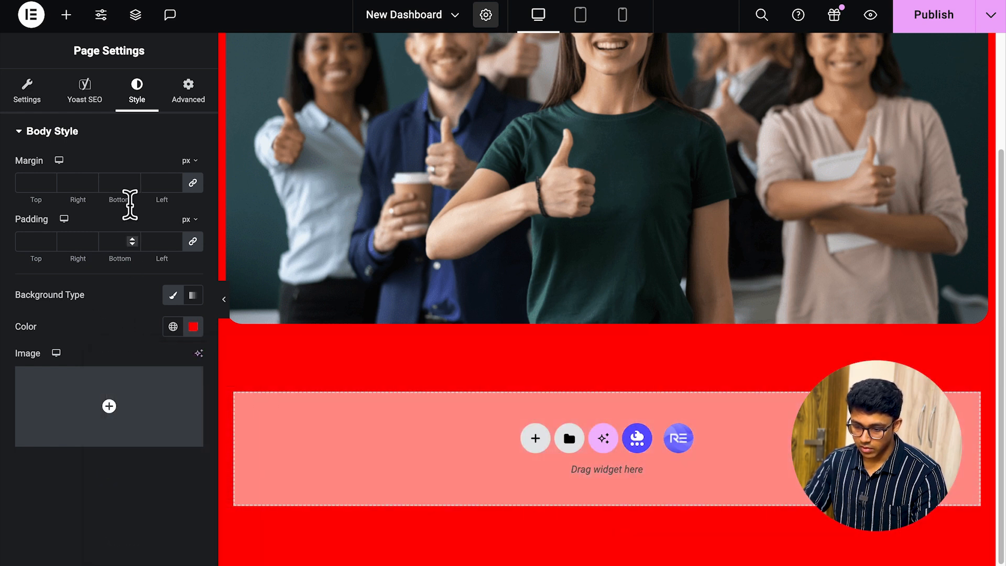
- Review the advanced page settings, from custom JS and custom CSS to scroll snap, and collapse the Custom JS section
{"action": "left_click", "coordinate": [188, 97]}
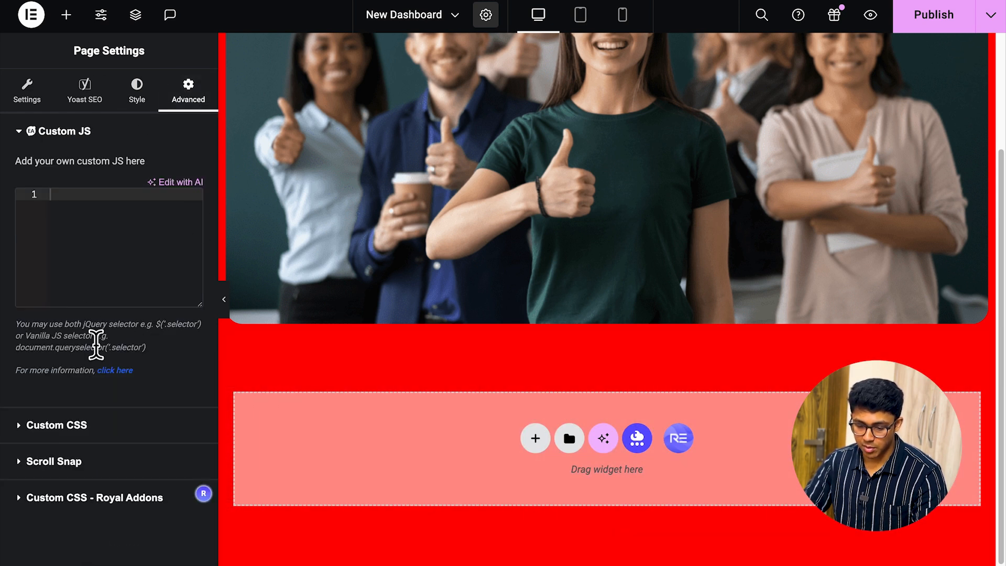
{"action": "left_click", "coordinate": [16, 134]}
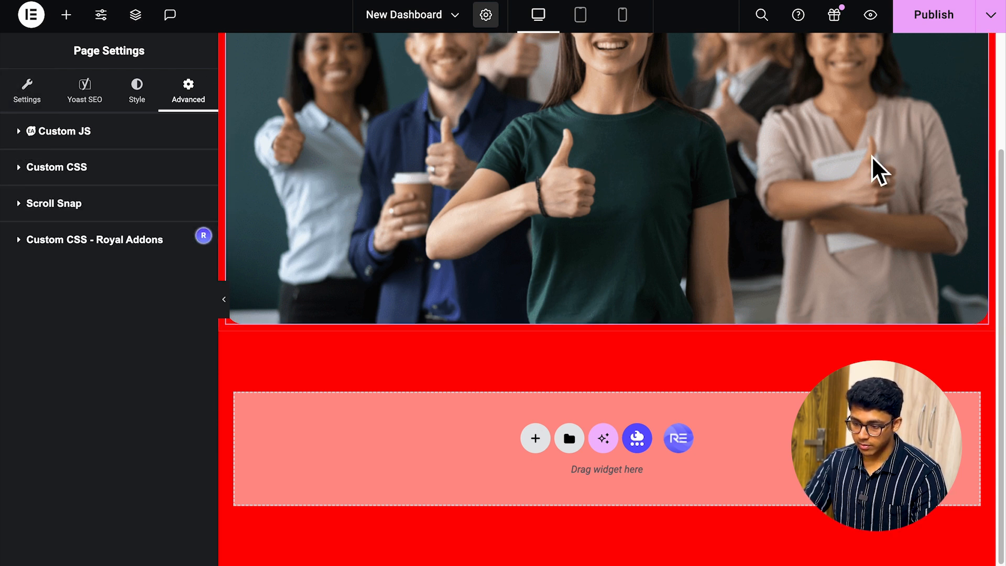
- Check how the page looks in tablet view and in mobile view
{"action": "scroll", "coordinate": [435, 169], "scroll_direction": "up", "scroll_amount": 2}
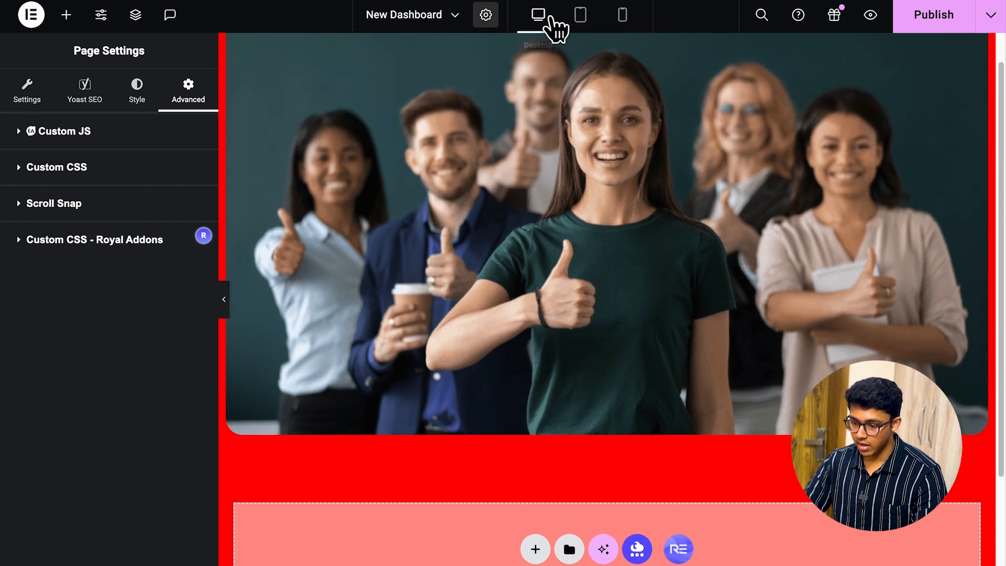
{"action": "left_click", "coordinate": [583, 21]}
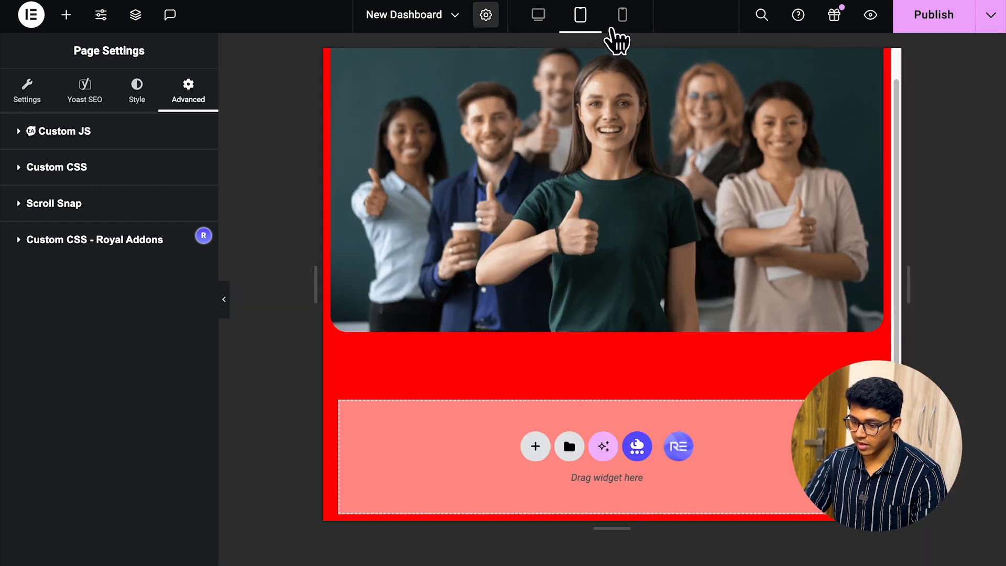
{"action": "left_click", "coordinate": [623, 18]}
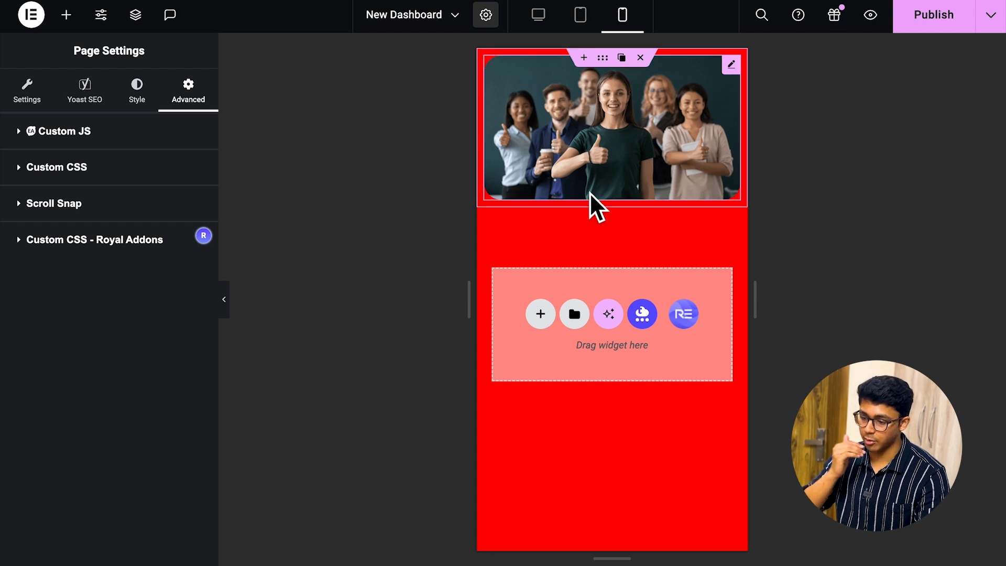
- Show the general page settings again and look over the list of recently edited pages
{"action": "left_click", "coordinate": [484, 18]}
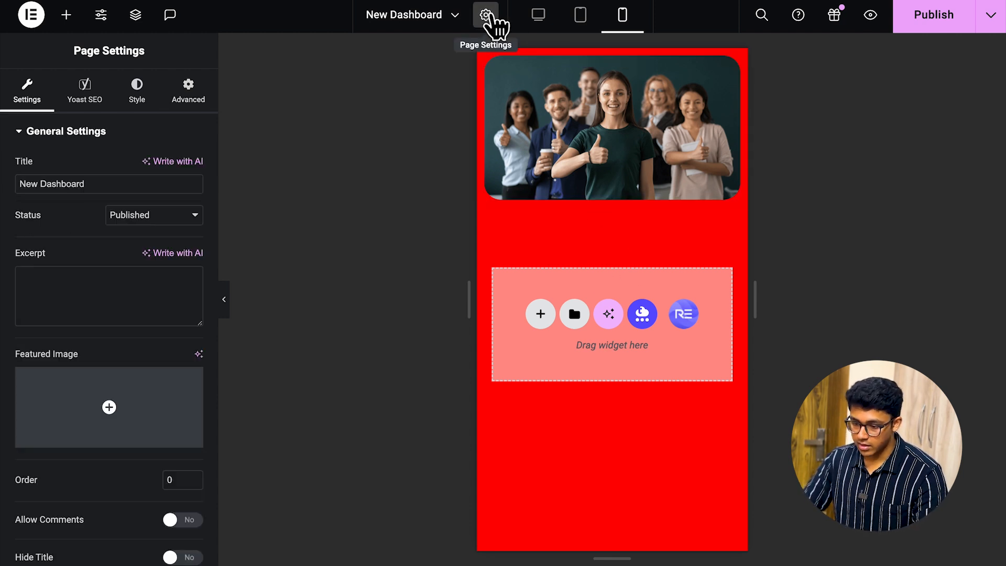
{"action": "left_click", "coordinate": [454, 20]}
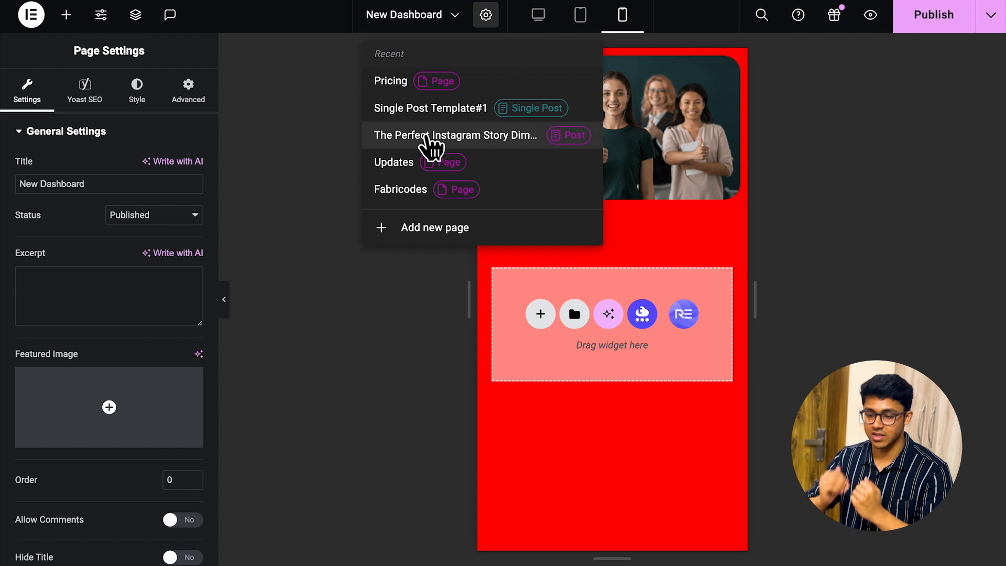
{"action": "left_click", "coordinate": [455, 21]}
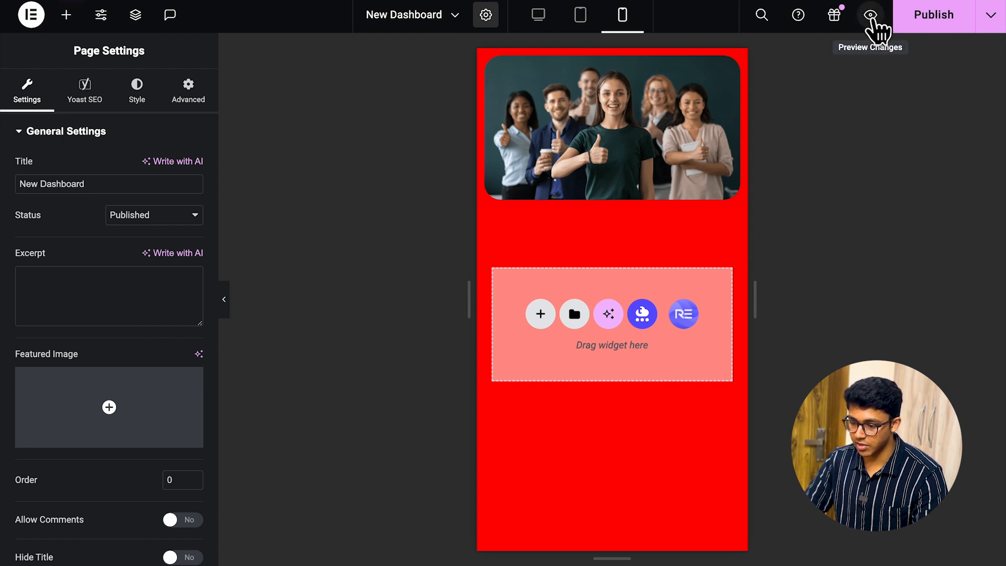
- Preview the page changes in the browser, return to the editor and publish the page
{"action": "left_click", "coordinate": [871, 16]}
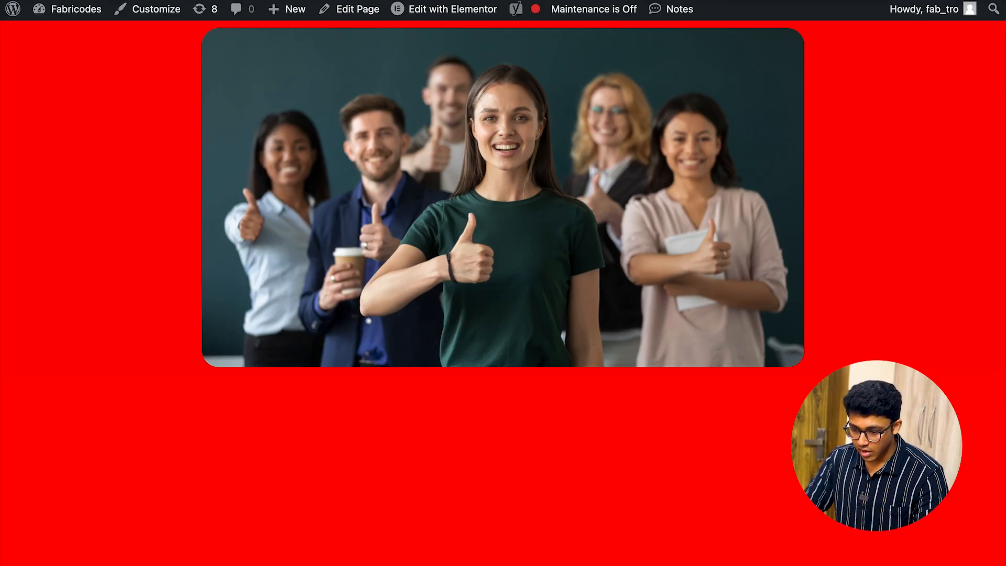
{"action": "left_click", "coordinate": [786, 1]}
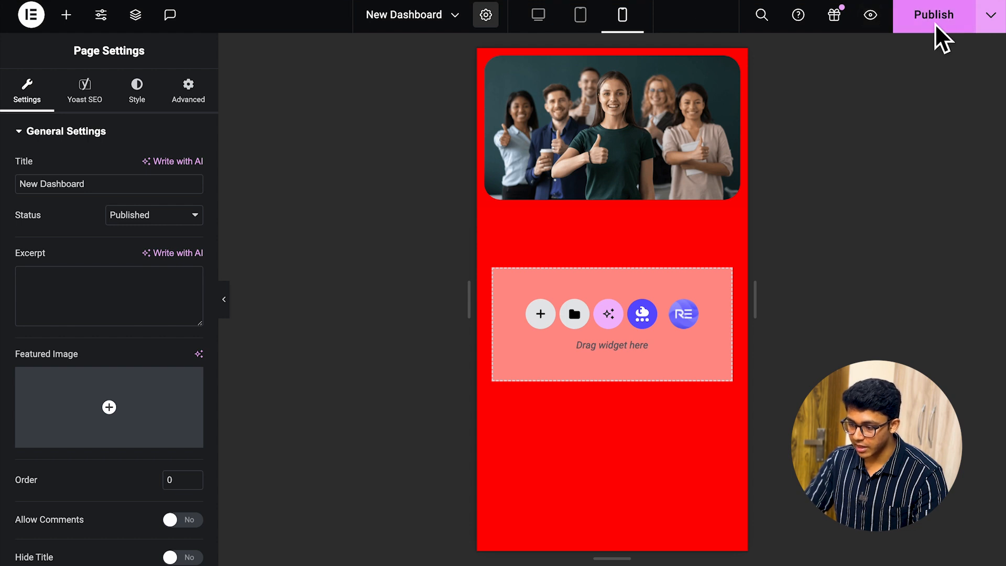
{"action": "left_click", "coordinate": [890, 1]}
{"action": "left_click", "coordinate": [786, 1]}
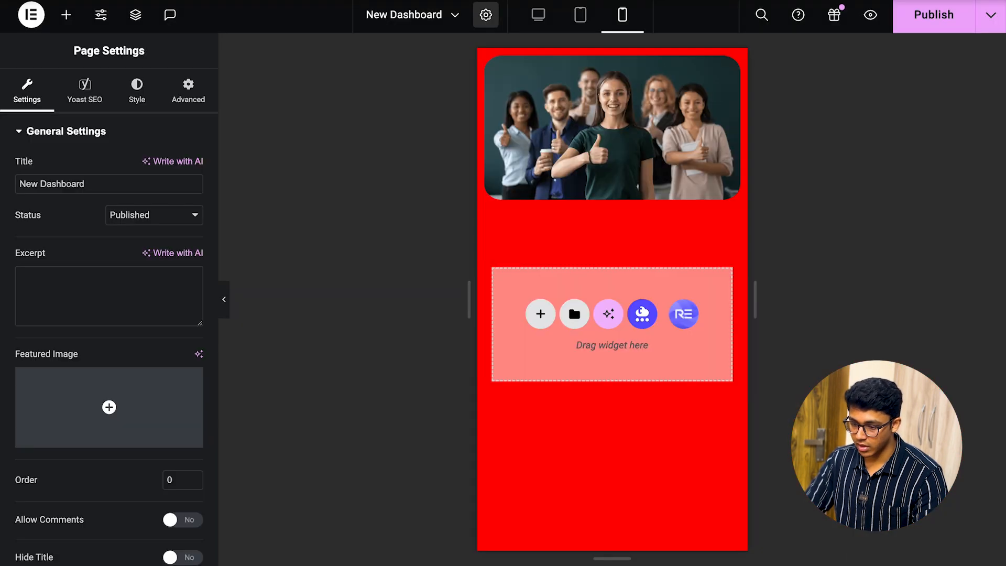
{"action": "left_click", "coordinate": [921, 26]}
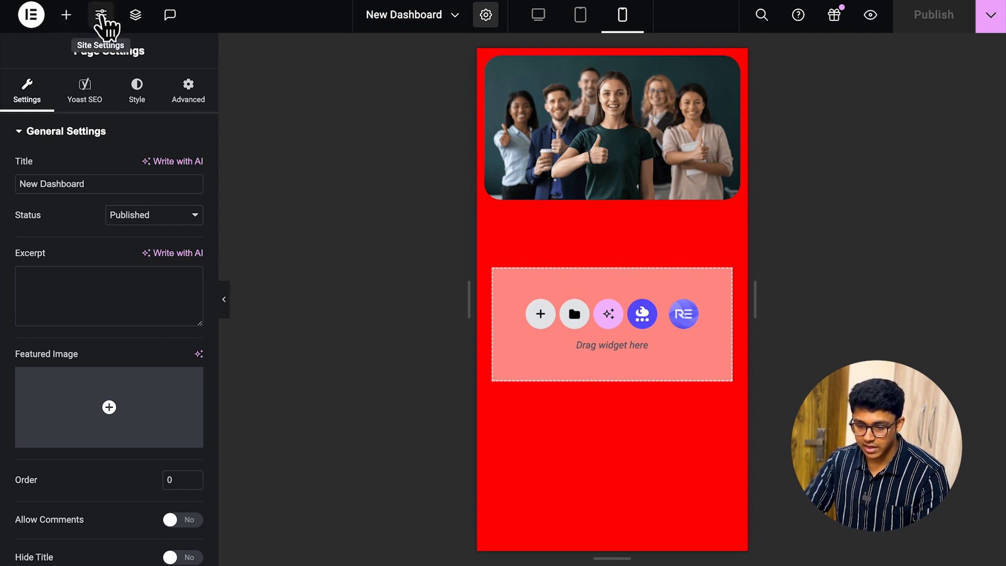
- Open the site settings and look over the design system, theme style and general settings entries
{"action": "left_click", "coordinate": [101, 16]}
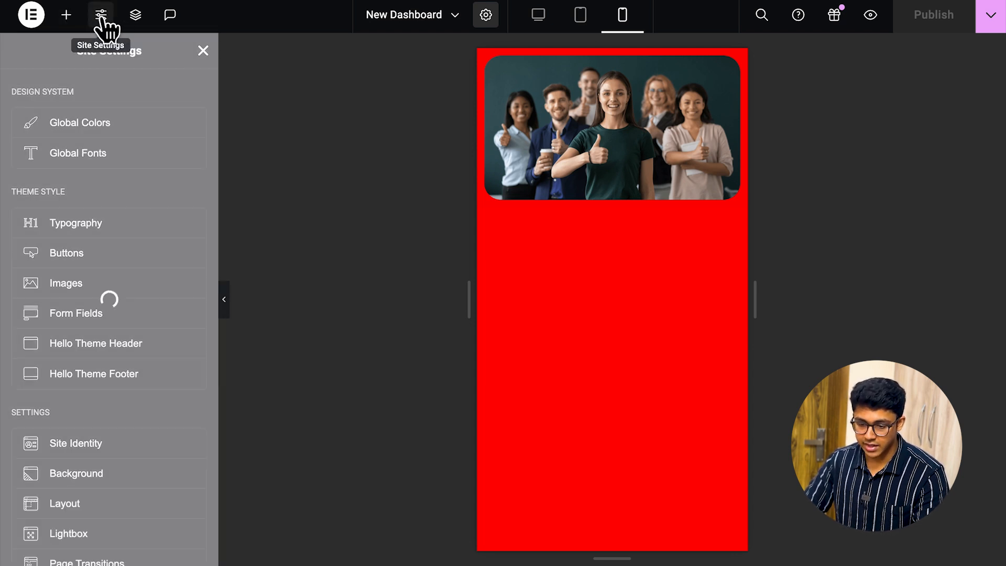
{"action": "scroll", "coordinate": [118, 312], "scroll_direction": "down", "scroll_amount": 4}
{"action": "scroll", "coordinate": [114, 305], "scroll_direction": "down", "scroll_amount": 1}
{"action": "scroll", "coordinate": [112, 305], "scroll_direction": "up", "scroll_amount": 5}
{"action": "scroll", "coordinate": [103, 253], "scroll_direction": "down", "scroll_amount": 5}
{"action": "scroll", "coordinate": [100, 359], "scroll_direction": "up", "scroll_amount": 5}
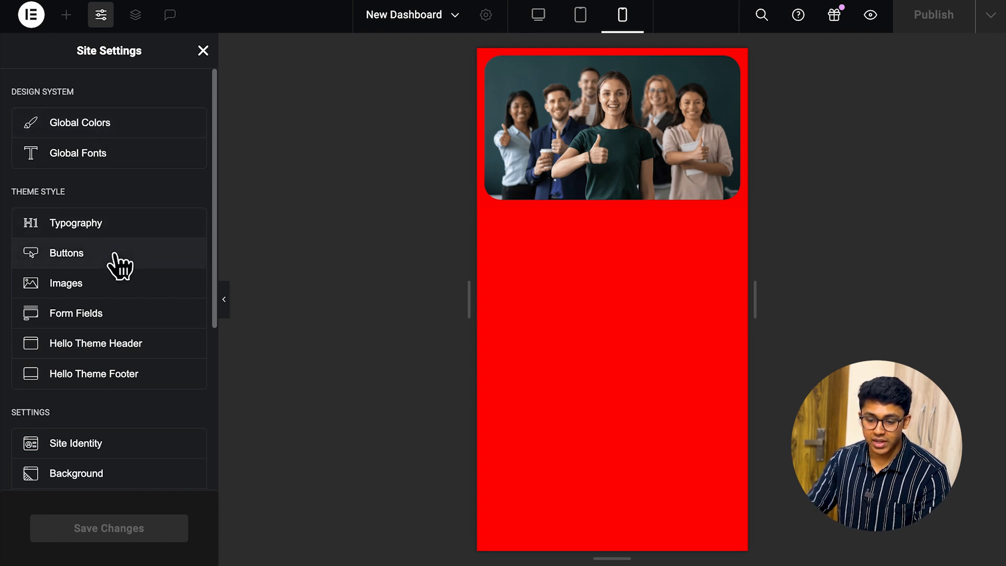
- Review the site identity settings, including site name, description, logo and favicon
{"action": "scroll", "coordinate": [121, 216], "scroll_direction": "down", "scroll_amount": 3}
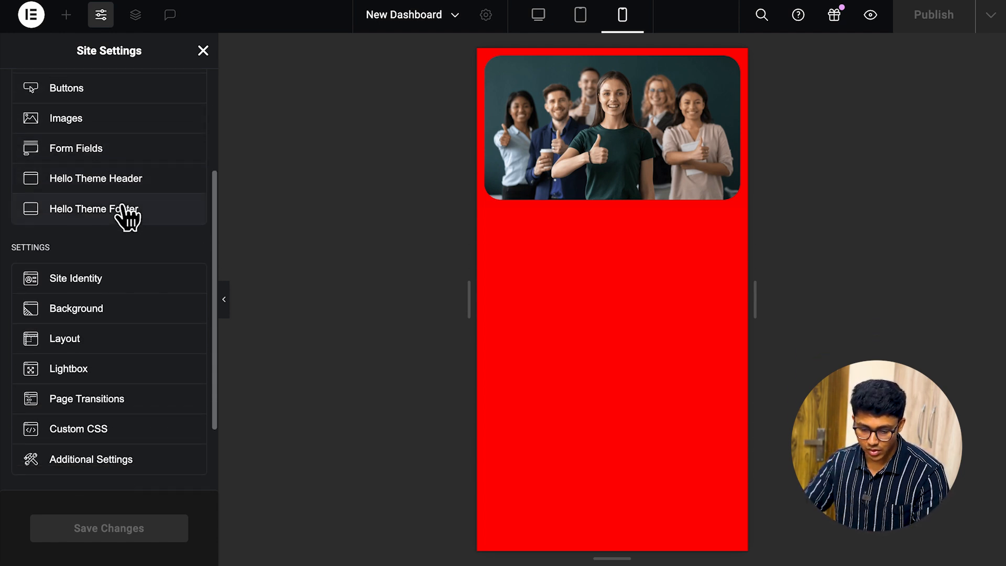
{"action": "scroll", "coordinate": [123, 212], "scroll_direction": "down", "scroll_amount": 2}
{"action": "left_click", "coordinate": [114, 193]}
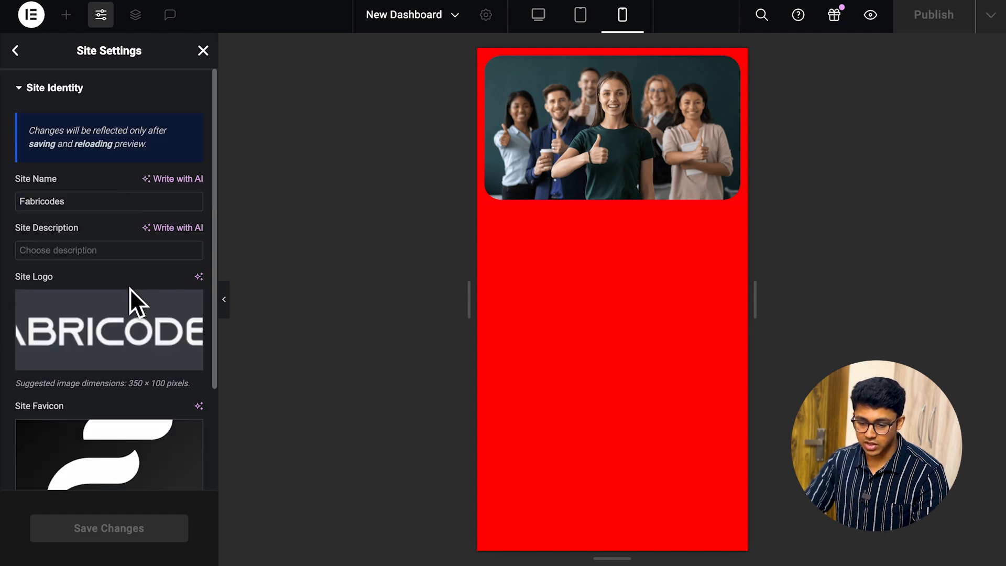
{"action": "scroll", "coordinate": [131, 293], "scroll_direction": "down", "scroll_amount": 3}
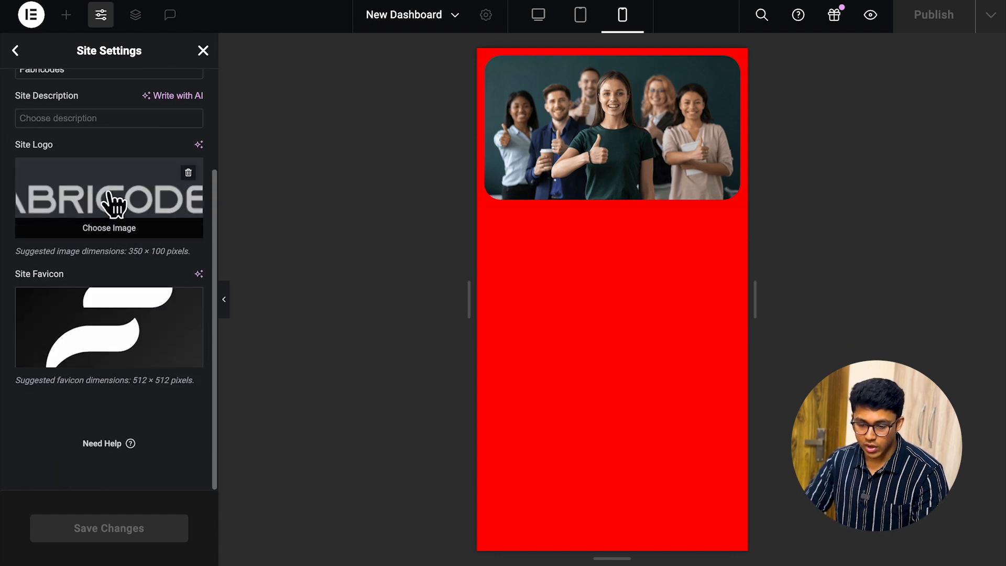
{"action": "scroll", "coordinate": [126, 277], "scroll_direction": "up", "scroll_amount": 3}
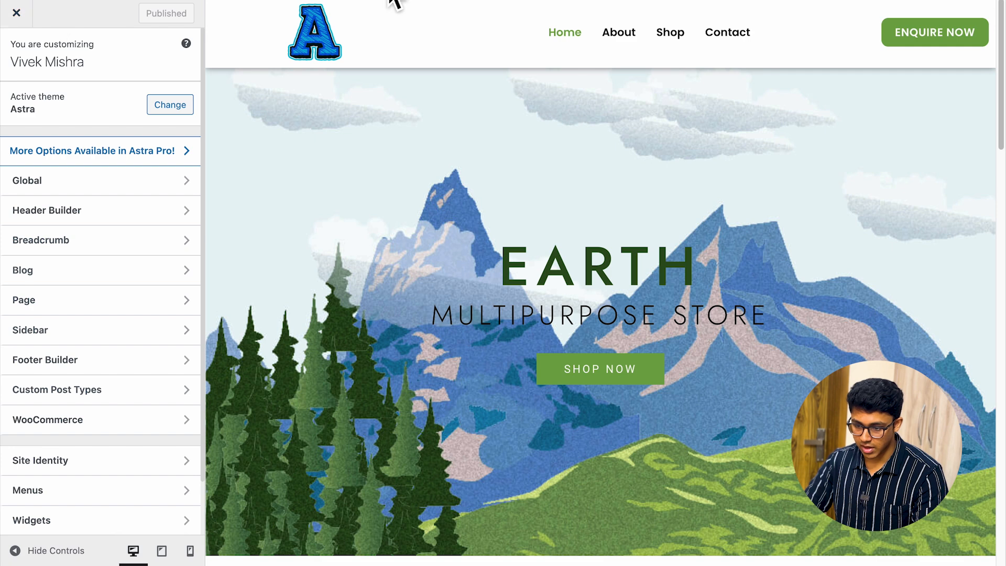
- Switch to the WordPress dashboard of the Astra site and open its theme Customizer
{"action": "scroll", "coordinate": [312, 93], "scroll_direction": "left", "scroll_amount": 5}
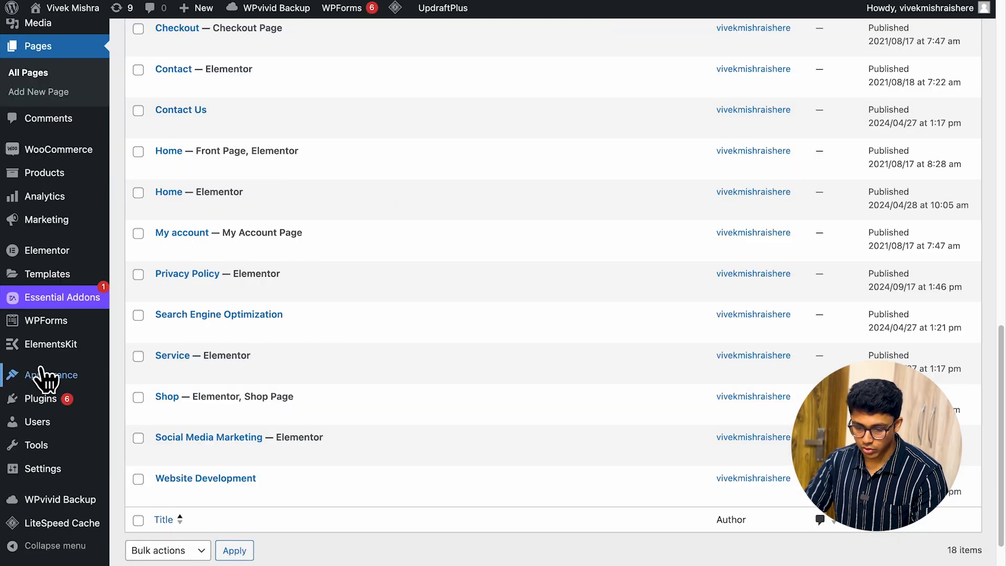
{"action": "mouse_move", "coordinate": [45, 375]}
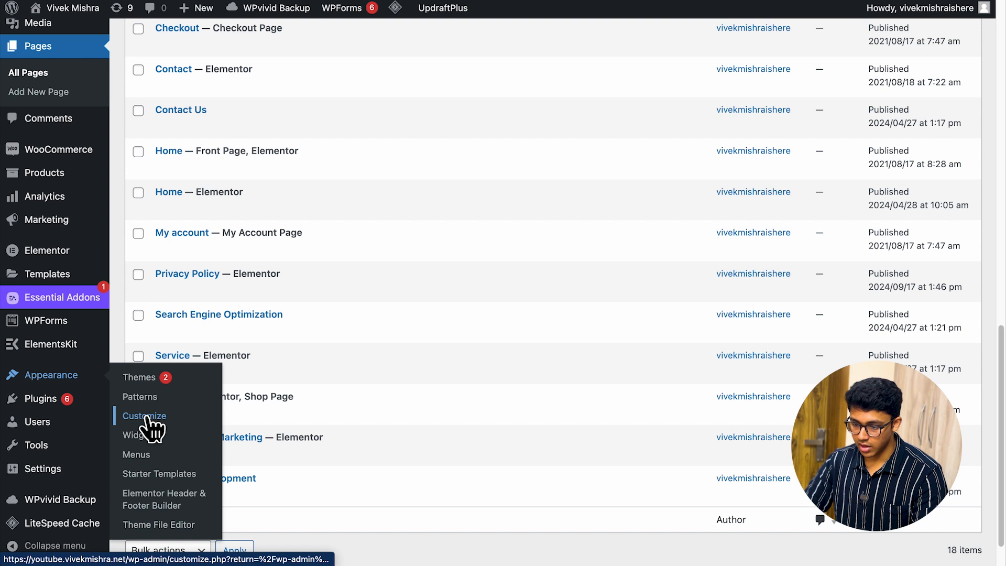
{"action": "left_click", "coordinate": [147, 418]}
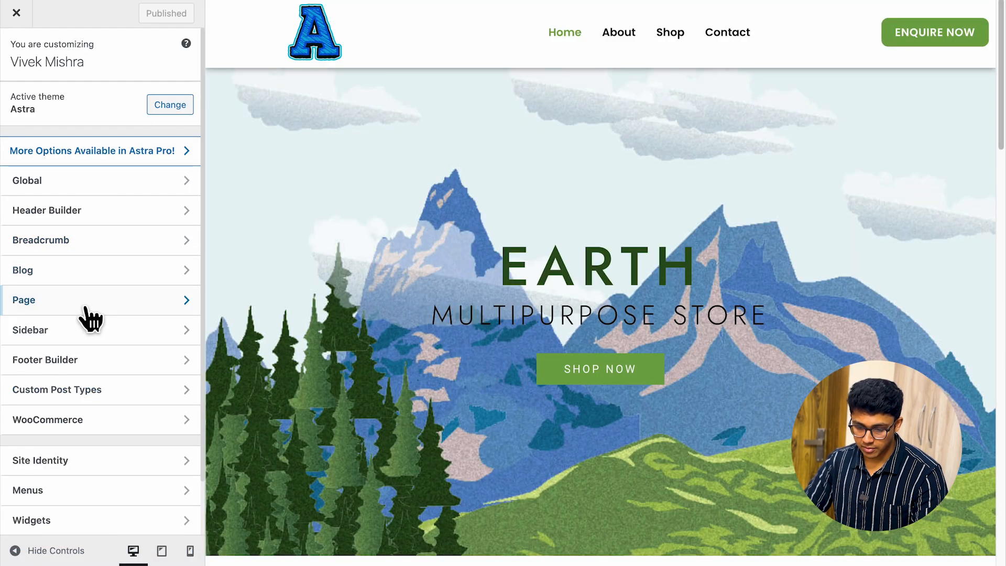
- Review the Customizer's site identity options, including the site icon and the site title and logo settings
{"action": "scroll", "coordinate": [90, 350], "scroll_direction": "down", "scroll_amount": 2}
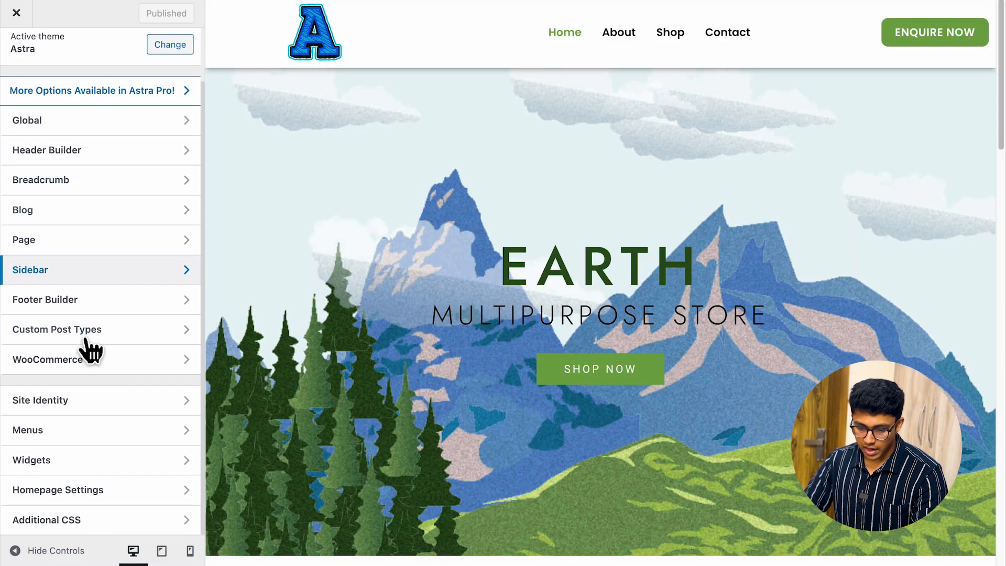
{"action": "left_click", "coordinate": [89, 408]}
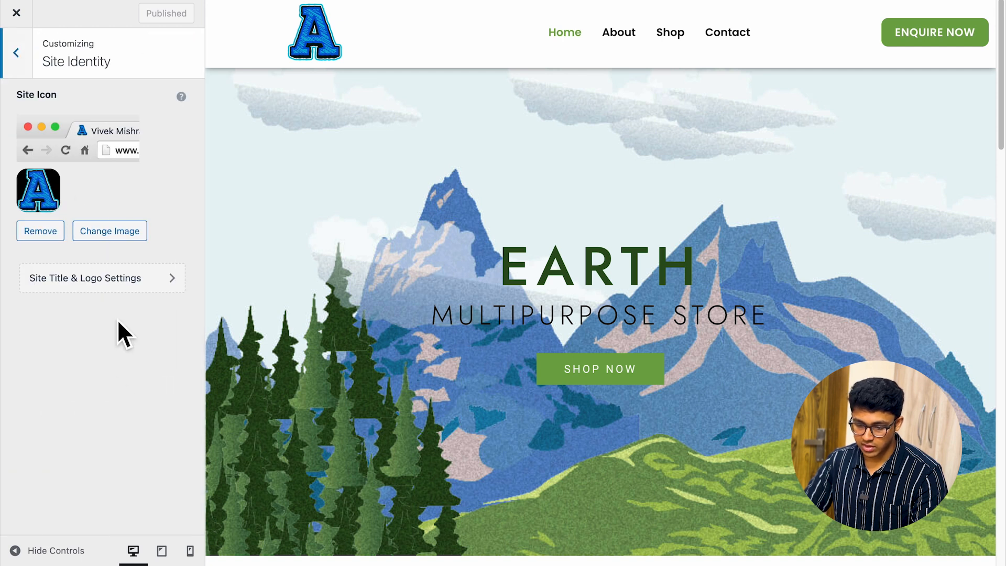
{"action": "left_click", "coordinate": [141, 286]}
{"action": "scroll", "coordinate": [103, 315], "scroll_direction": "down", "scroll_amount": 4}
{"action": "scroll", "coordinate": [101, 315], "scroll_direction": "down", "scroll_amount": 4}
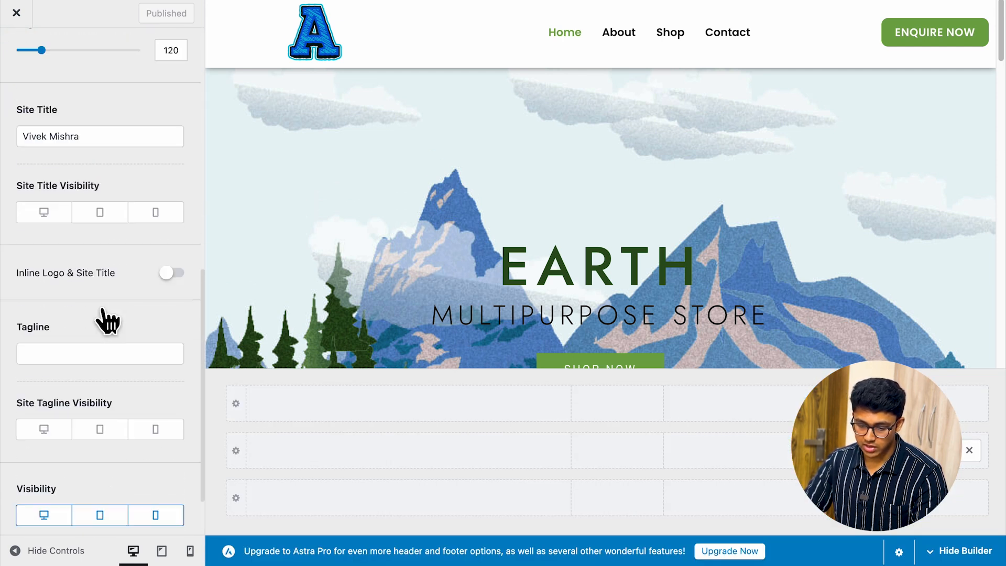
{"action": "scroll", "coordinate": [100, 315], "scroll_direction": "up", "scroll_amount": 10}
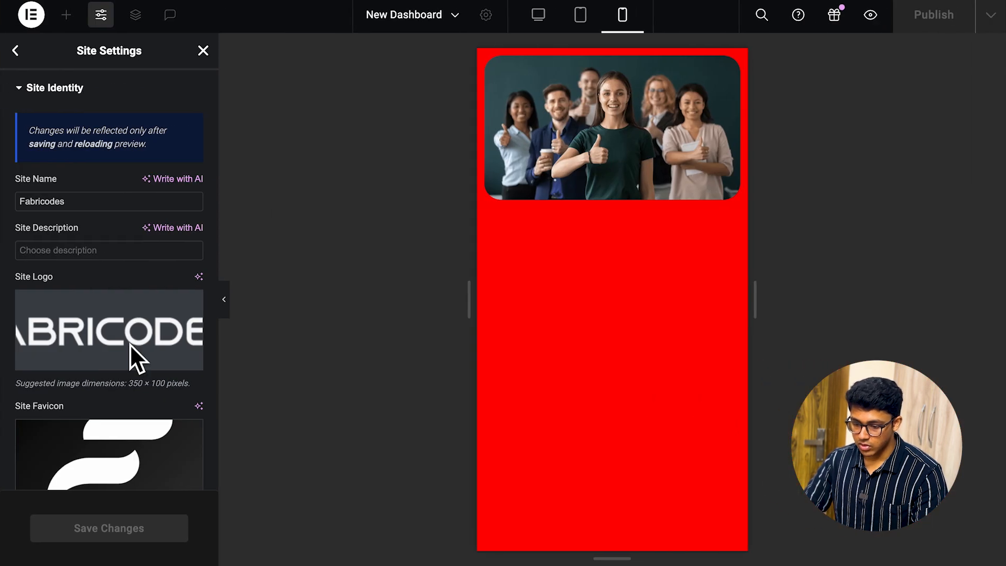
- Back in Elementor, return to the overview of site settings, look it over and close it
{"action": "left_click", "coordinate": [15, 50]}
{"action": "scroll", "coordinate": [117, 274], "scroll_direction": "down", "scroll_amount": 1}
{"action": "scroll", "coordinate": [121, 277], "scroll_direction": "up", "scroll_amount": 1}
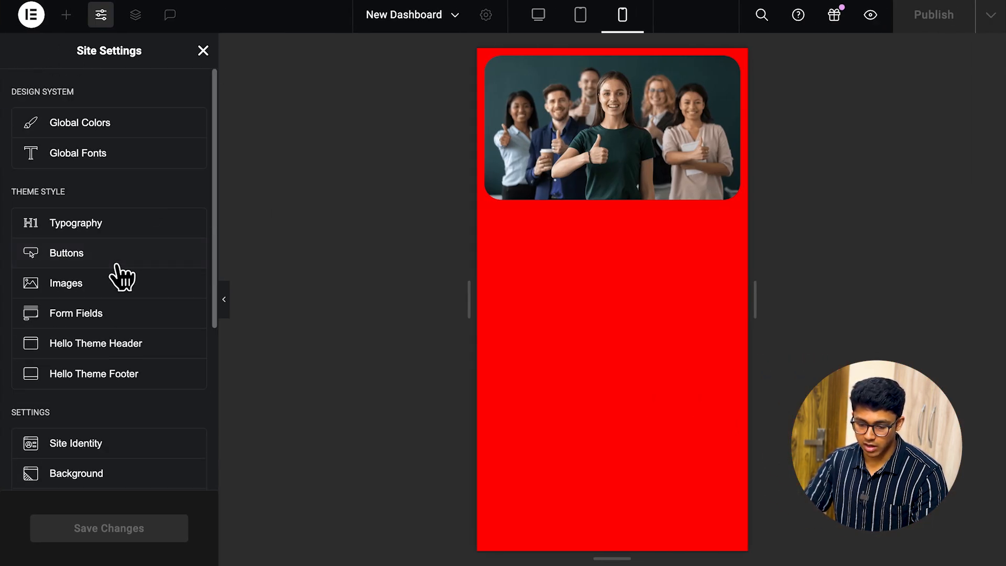
{"action": "left_click", "coordinate": [203, 51]}
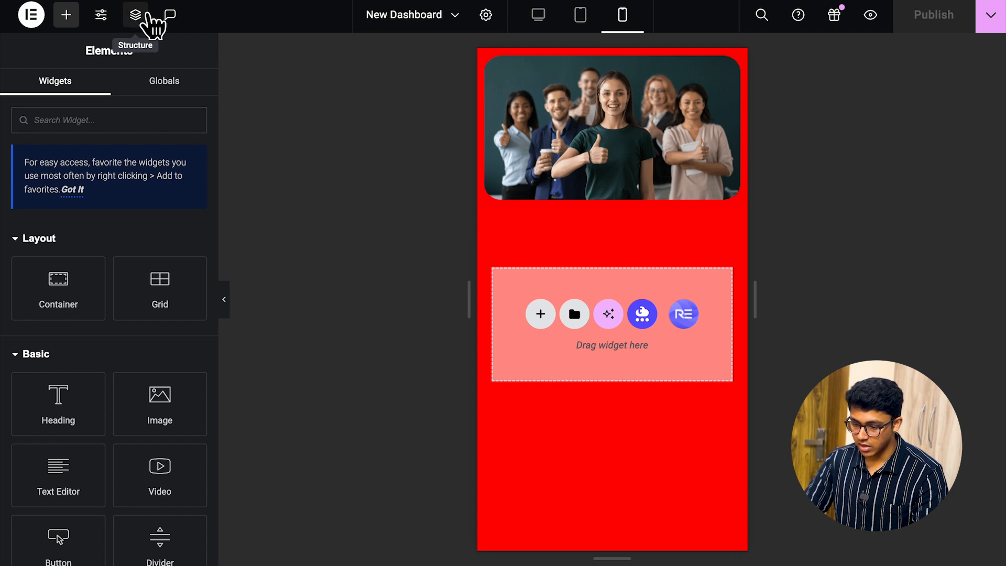
- Switch the page to desktop view and examine the container and its image in the page structure
{"action": "left_click", "coordinate": [543, 17]}
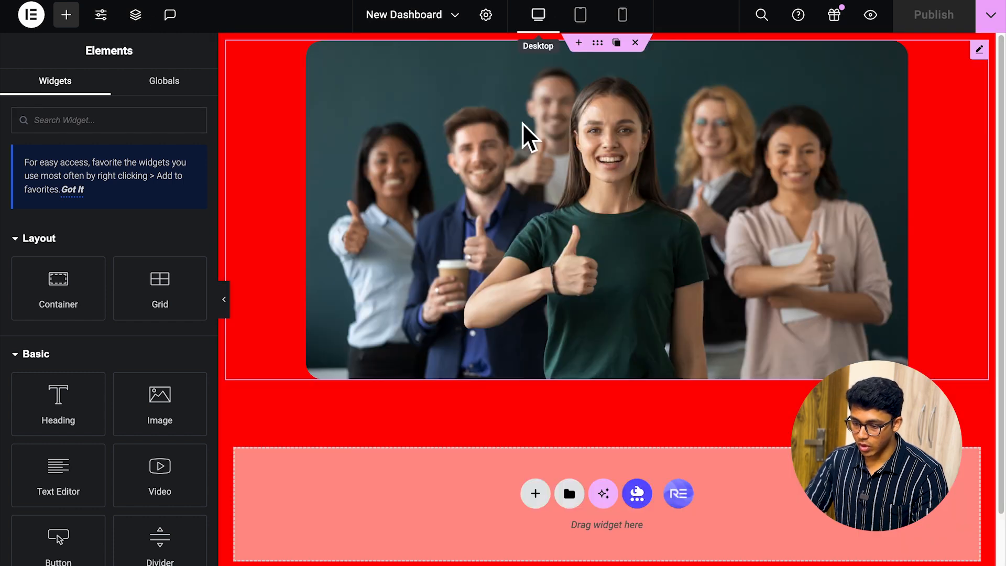
{"action": "left_click", "coordinate": [135, 16]}
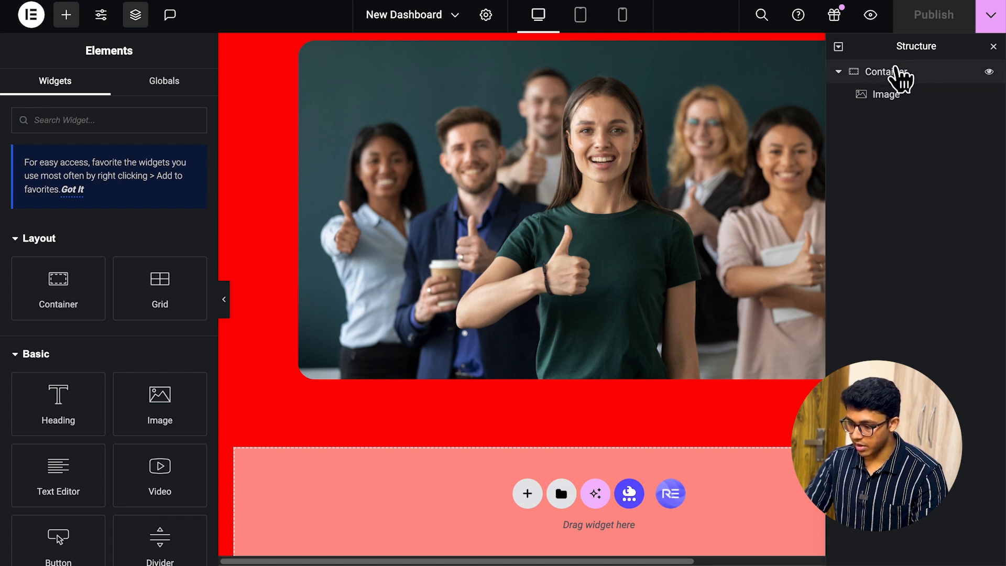
{"action": "left_click", "coordinate": [882, 95]}
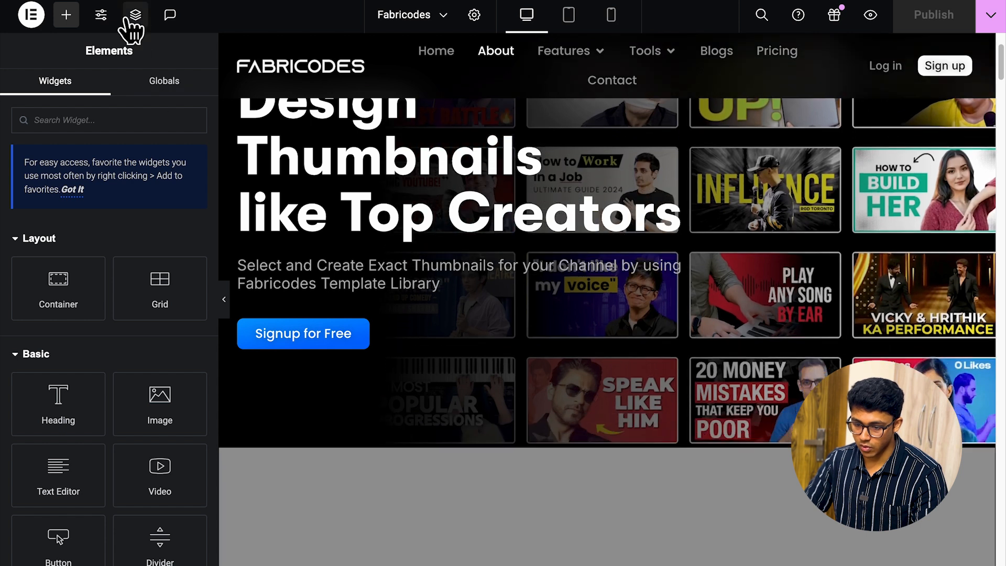
- Show the Fabricodes page's structure and expand Hero Section, its container and 3 Screenshot platform to examine their elements
{"action": "left_click", "coordinate": [134, 19]}
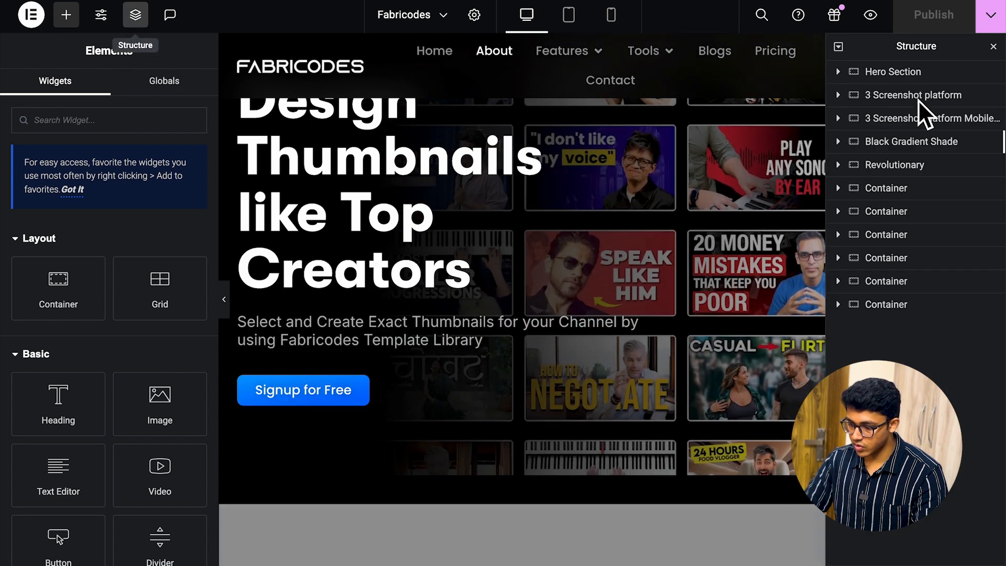
{"action": "left_click", "coordinate": [839, 72]}
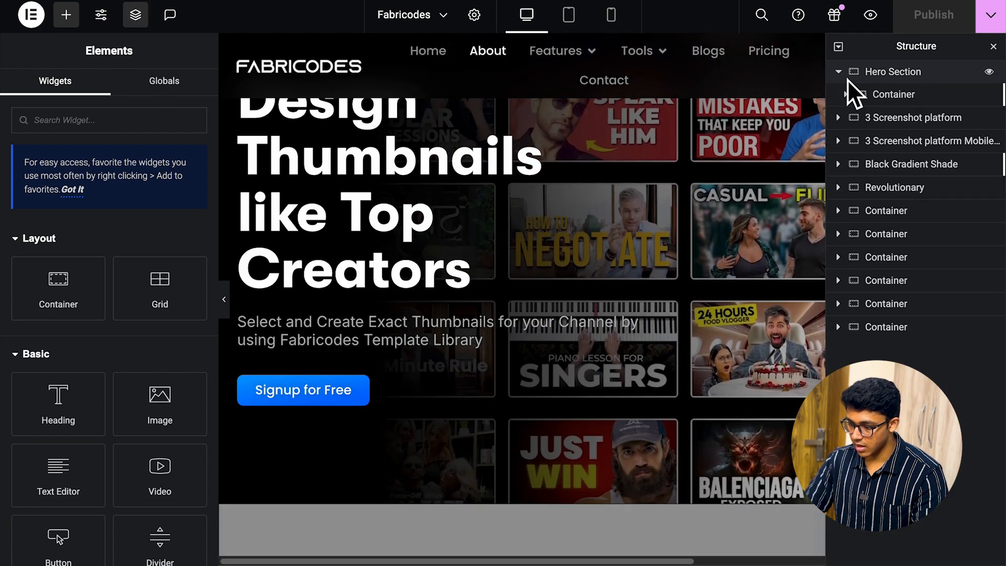
{"action": "left_click", "coordinate": [845, 95]}
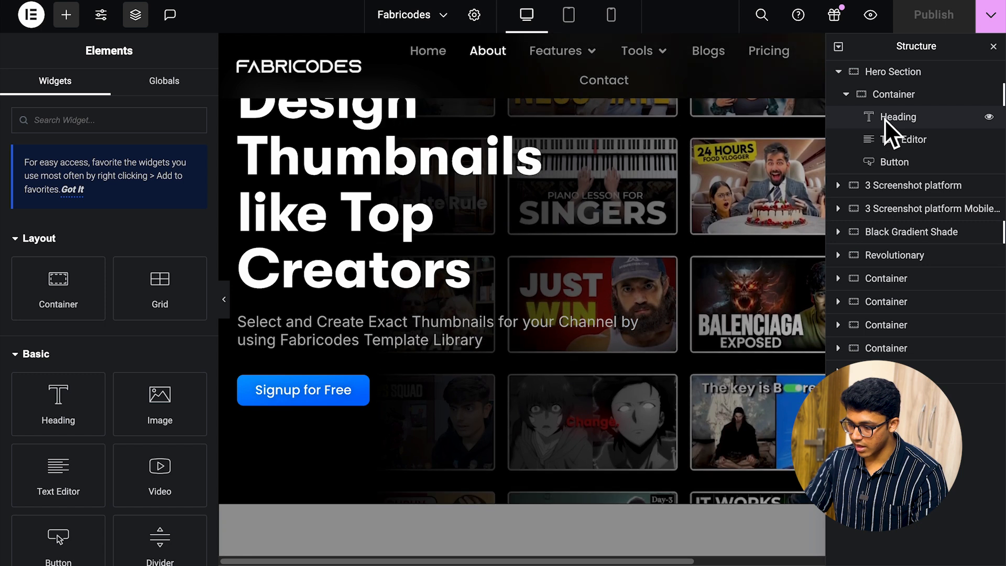
{"action": "left_click", "coordinate": [839, 186]}
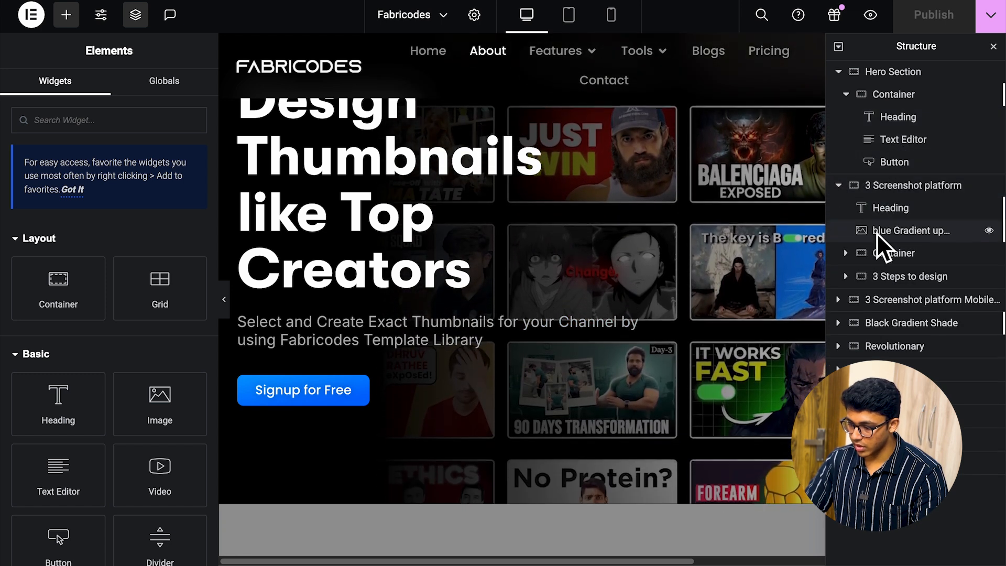
- Expand the container inside 3 Screenshot platform to examine its elements, and return to the New Dashboard page
{"action": "left_click", "coordinate": [847, 253]}
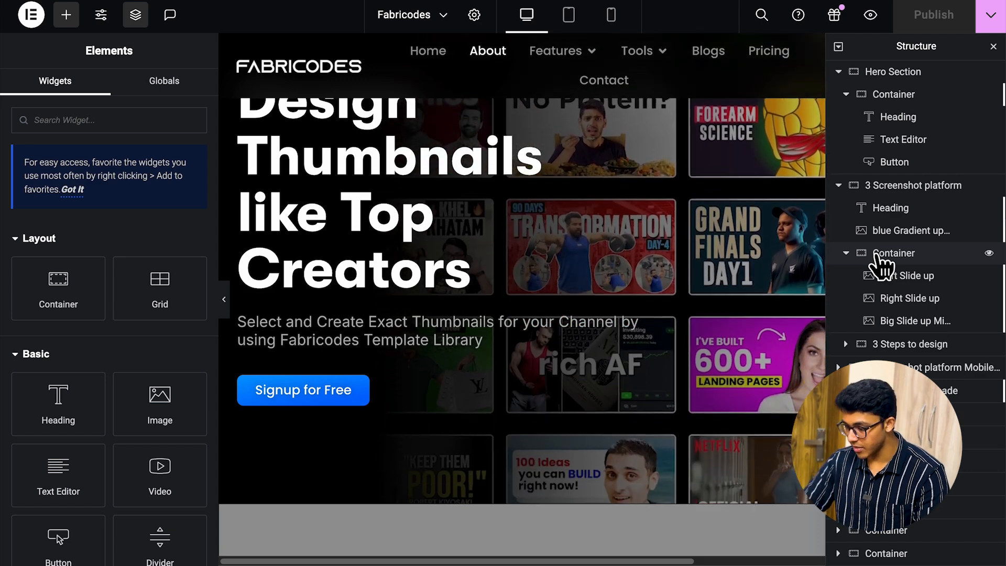
{"action": "left_click", "coordinate": [993, 47]}
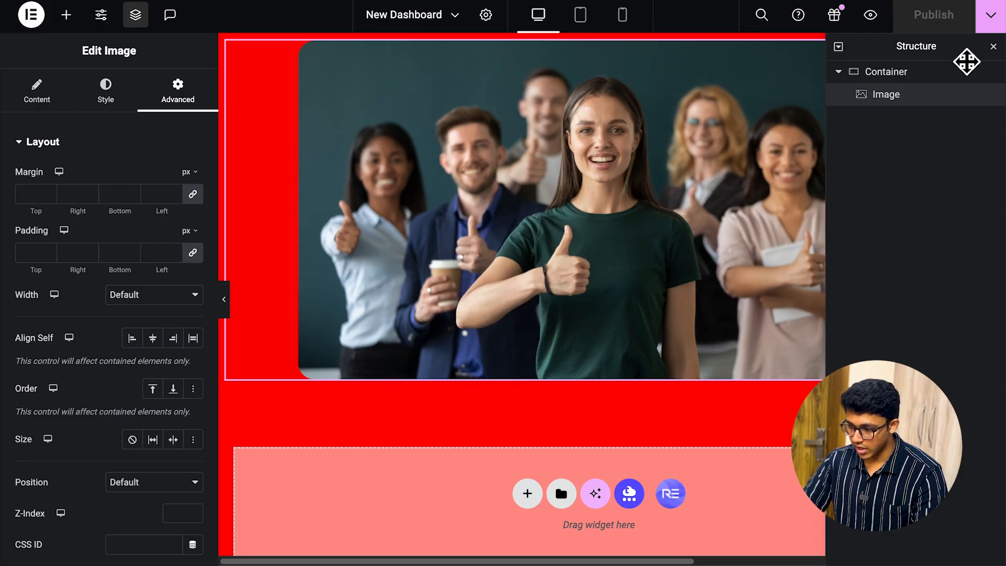
{"action": "left_click_drag", "start_coordinate": [956, 63], "coordinate": [921, 64]}
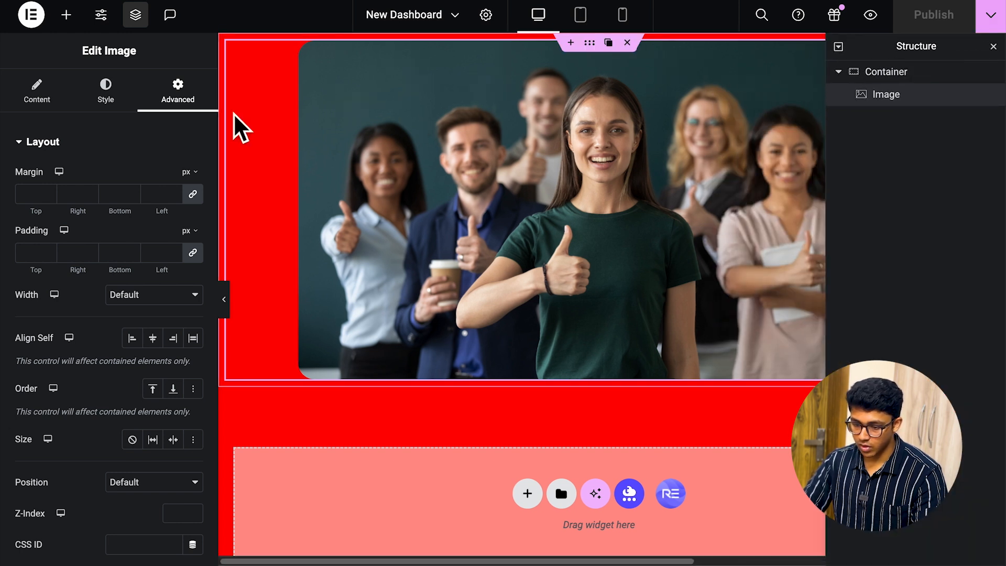
- Look at the page's notes and close them, and preview the page with the editing interface hidden before restoring it
{"action": "left_click", "coordinate": [171, 16]}
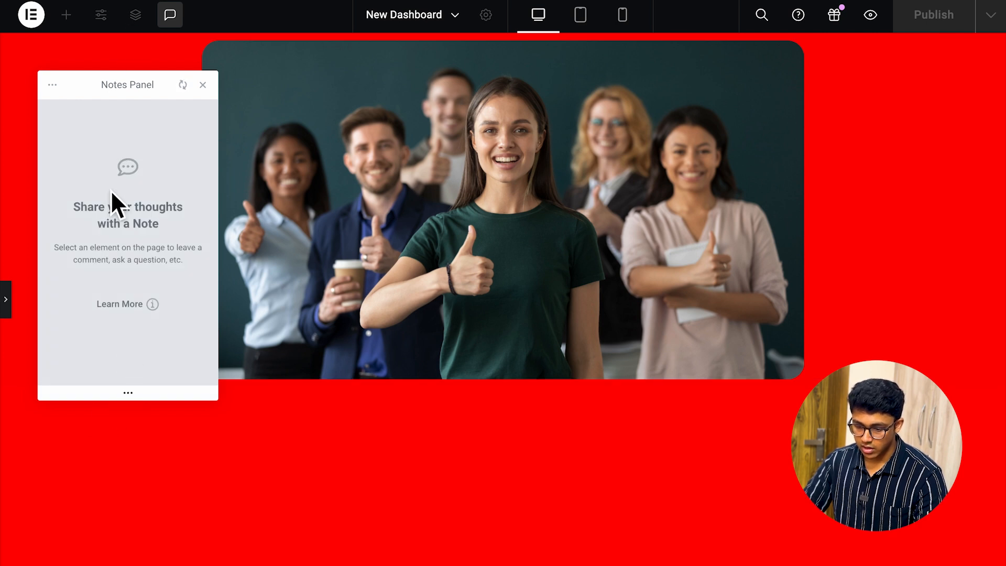
{"action": "left_click", "coordinate": [202, 84]}
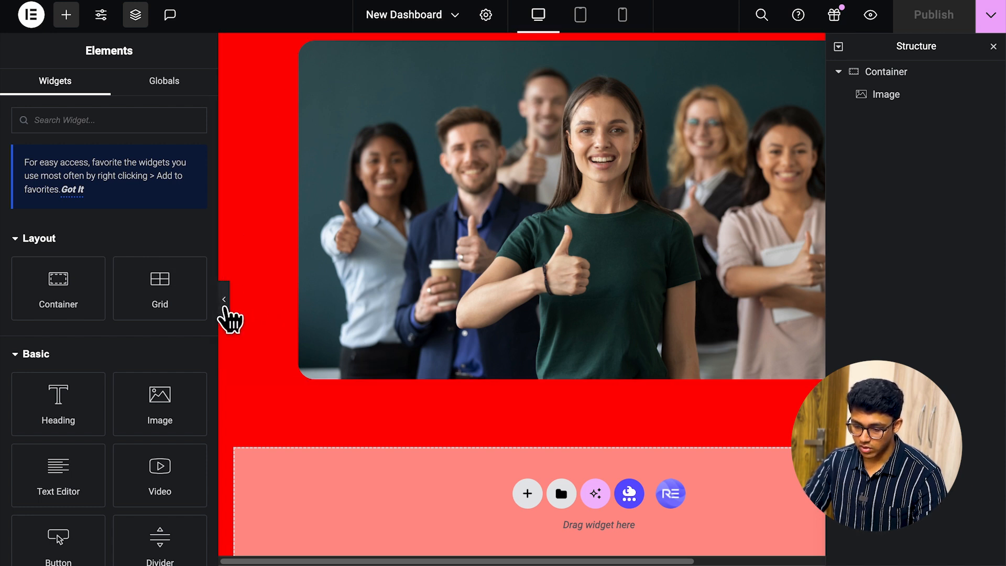
{"action": "left_click", "coordinate": [224, 302]}
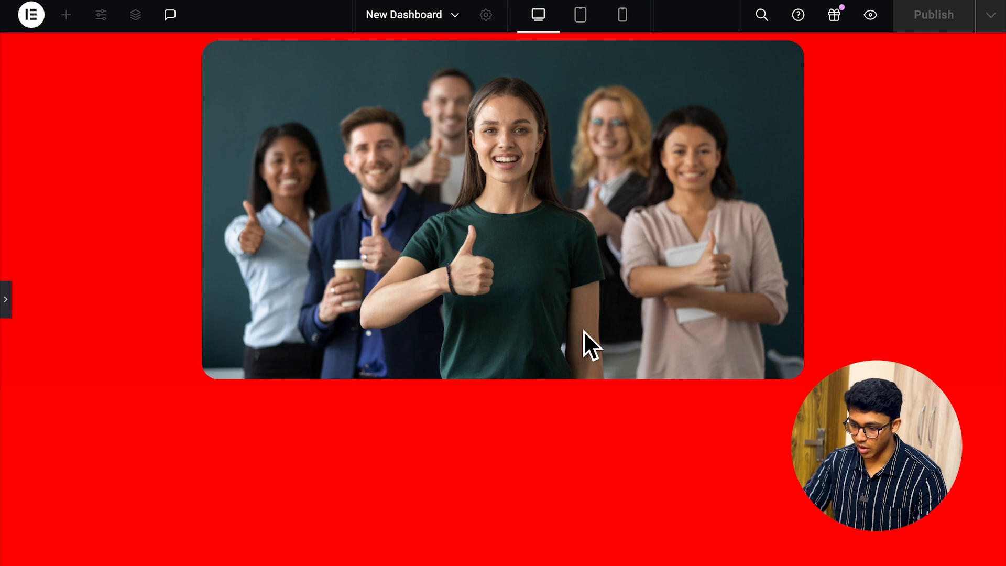
{"action": "left_click", "coordinate": [5, 303]}
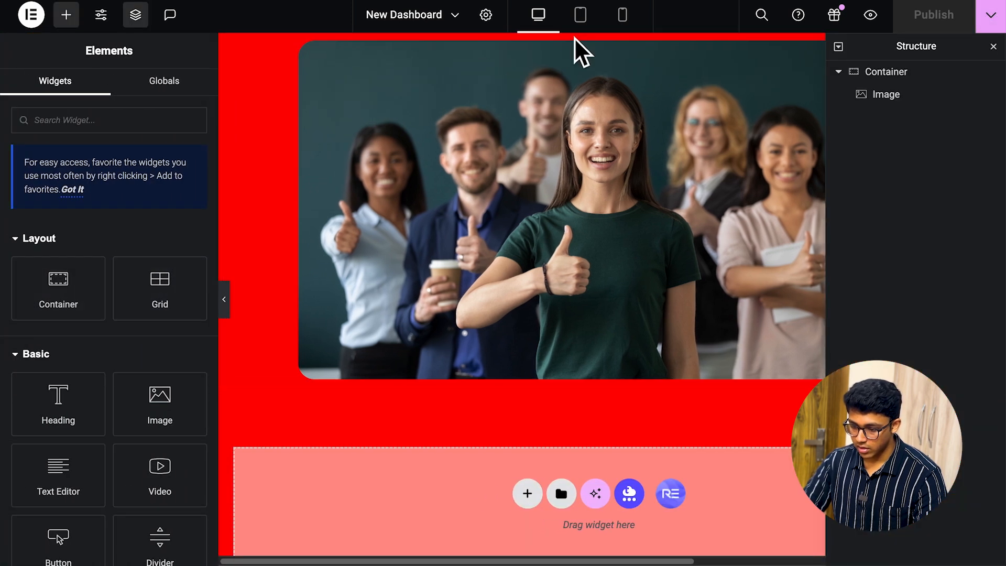